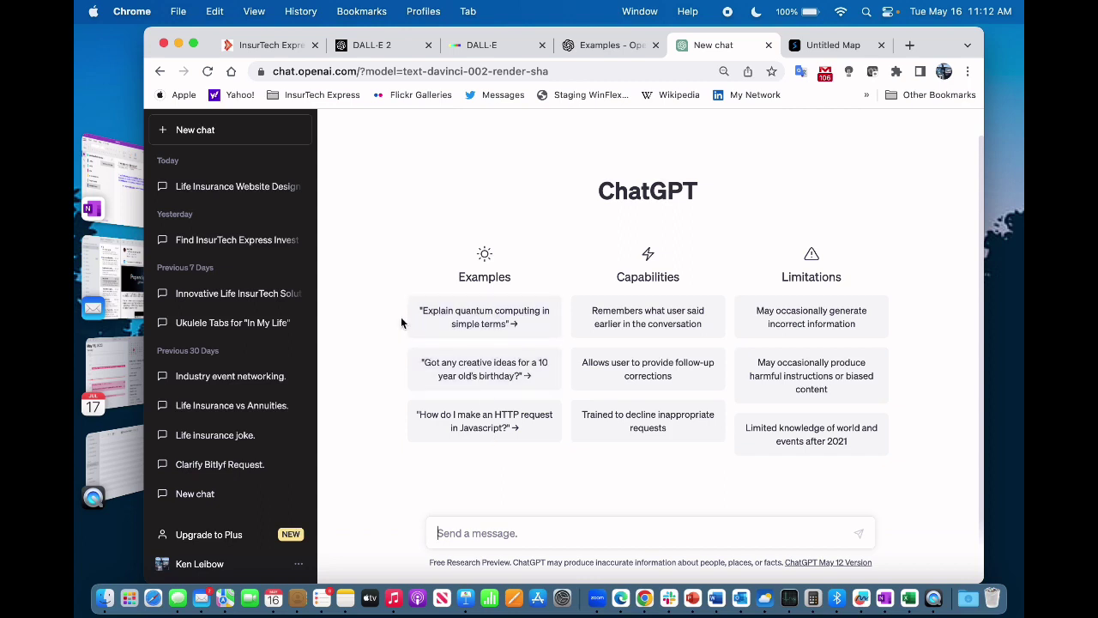
Ask ChatGPT to 'brainstorm the top 5 ways to sell life insurance'
type("brainstorm")
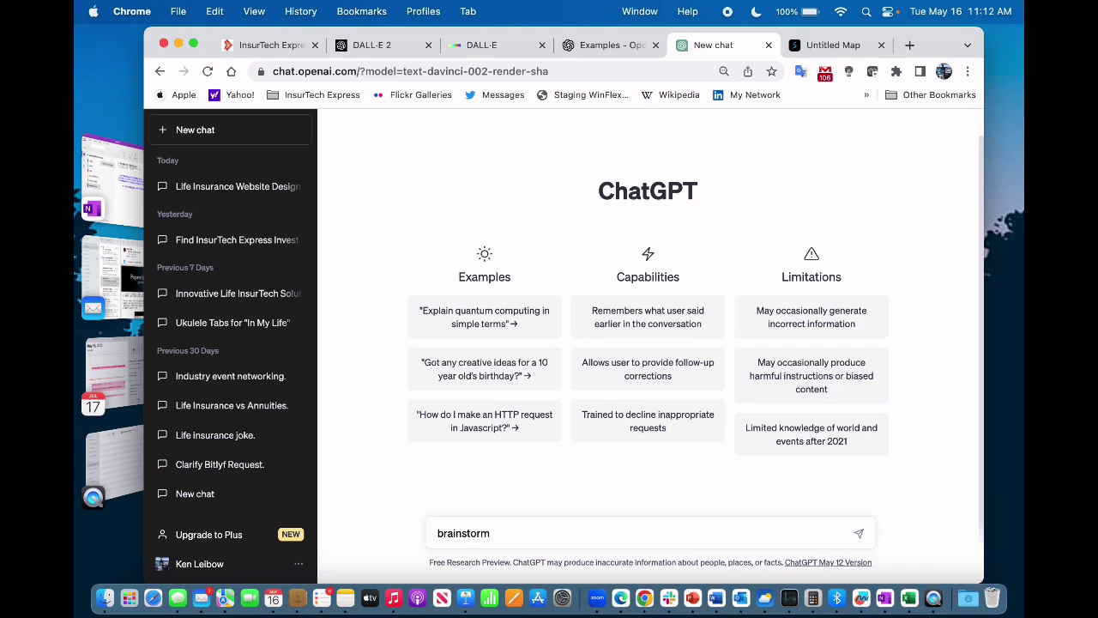
type(" the top 5 ways to sell life i")
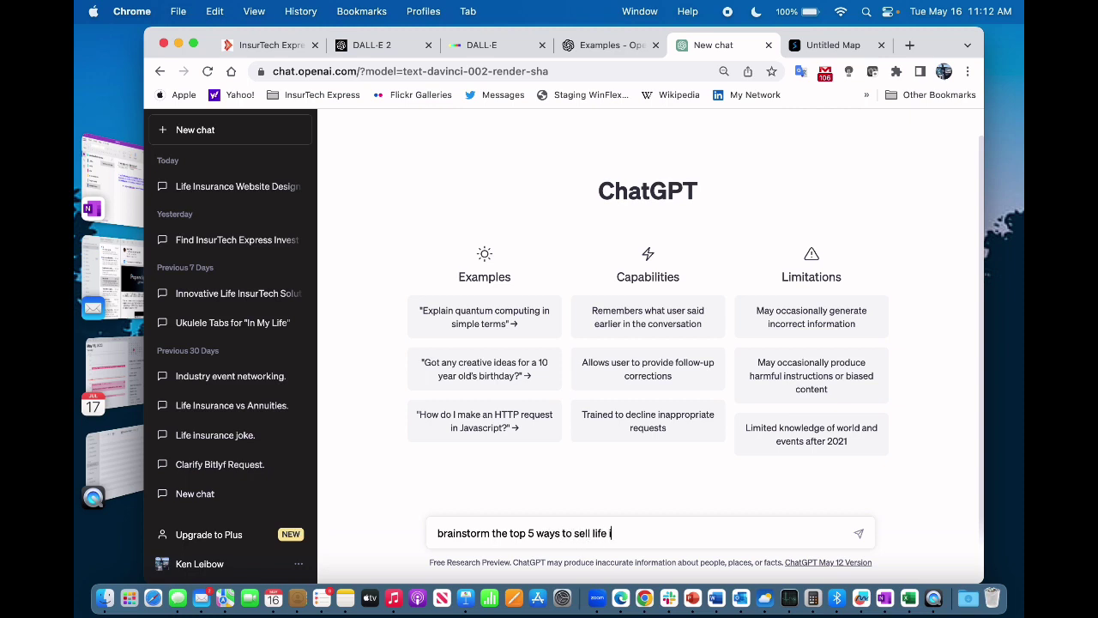
type("nsurance")
key("Return")
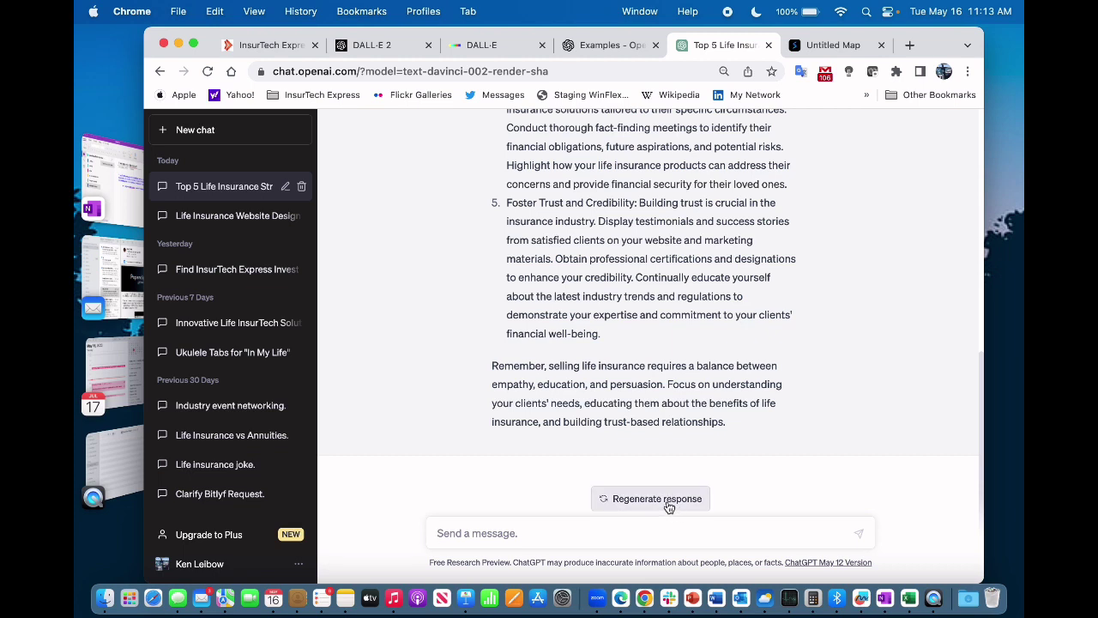
Regenerate the ChatGPT response and read through the new five-point answer
left_click(669, 502)
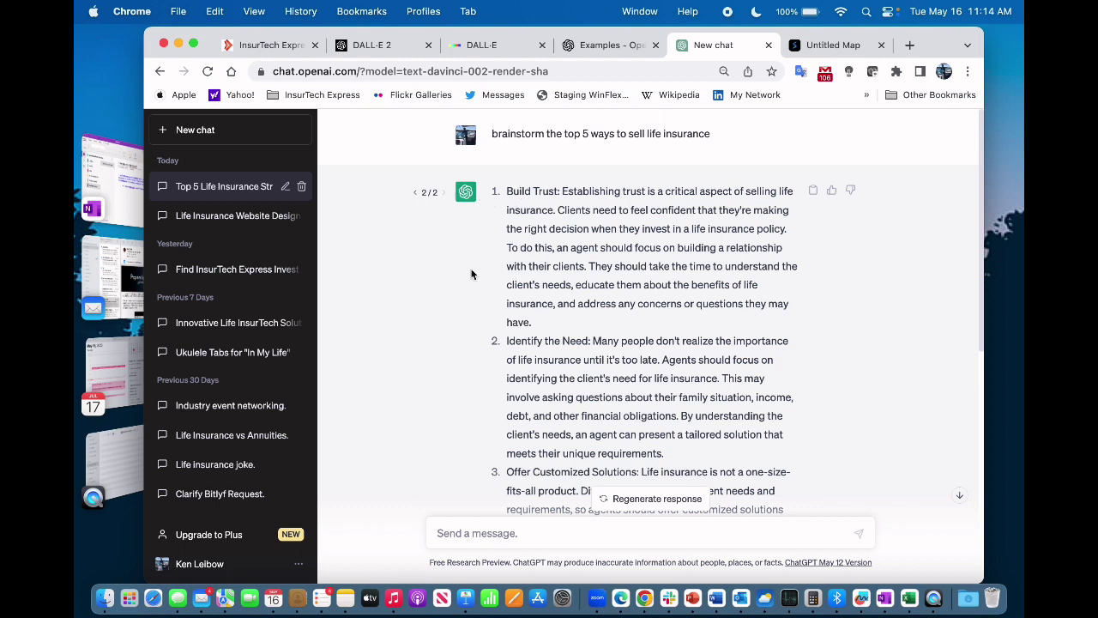
scroll(425, 339, "down", 5)
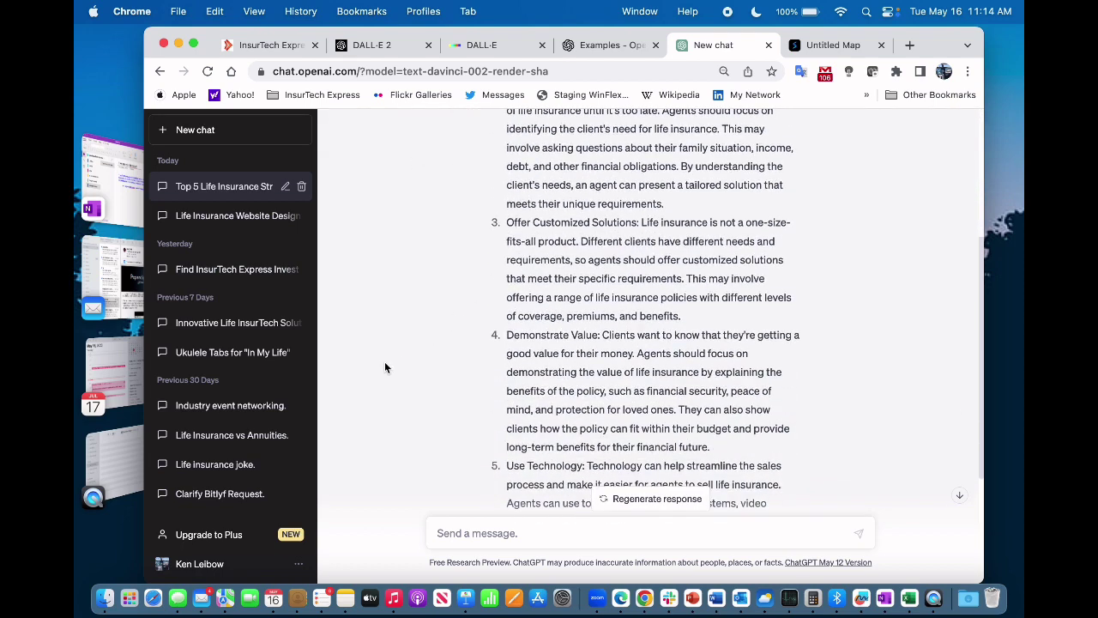
scroll(449, 397, "down", 1)
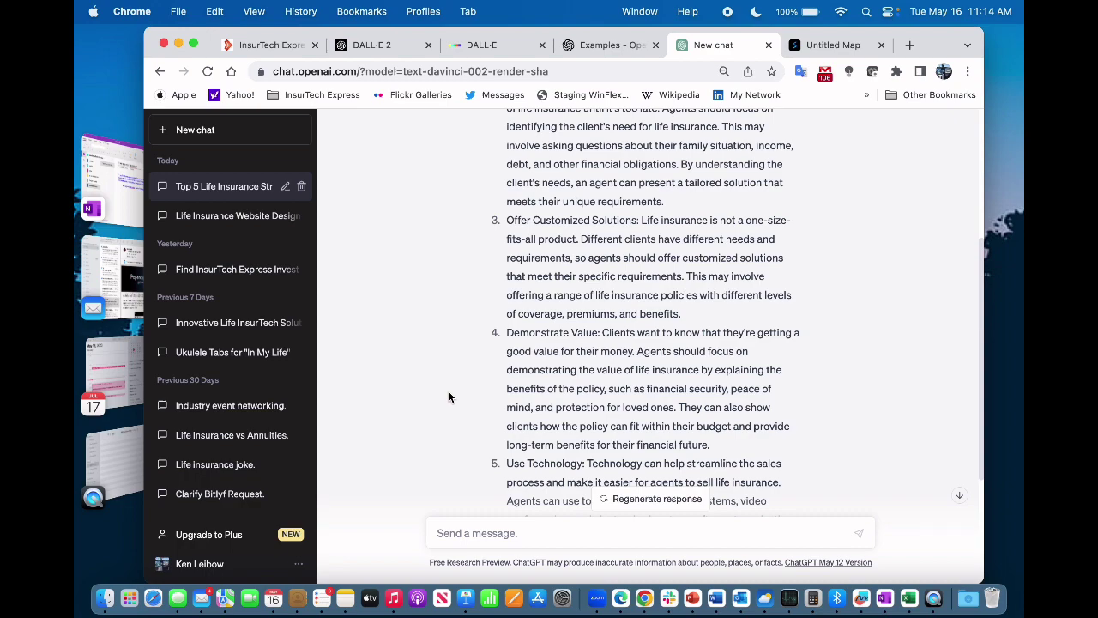
scroll(449, 397, "down", 4)
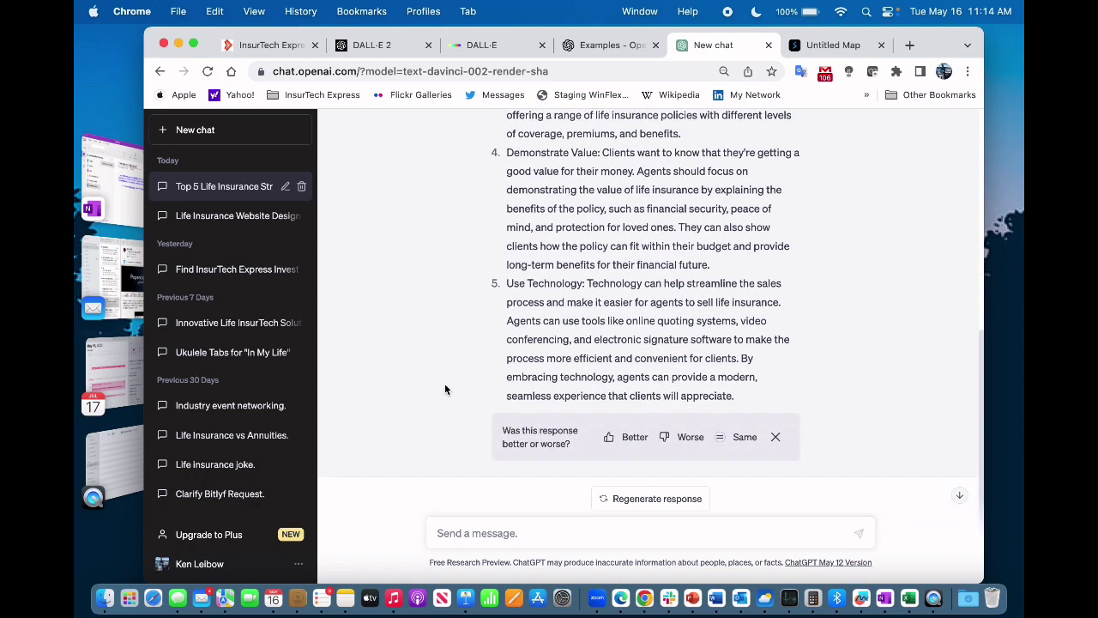
scroll(444, 390, "up", 10)
scroll(443, 385, "down", 10)
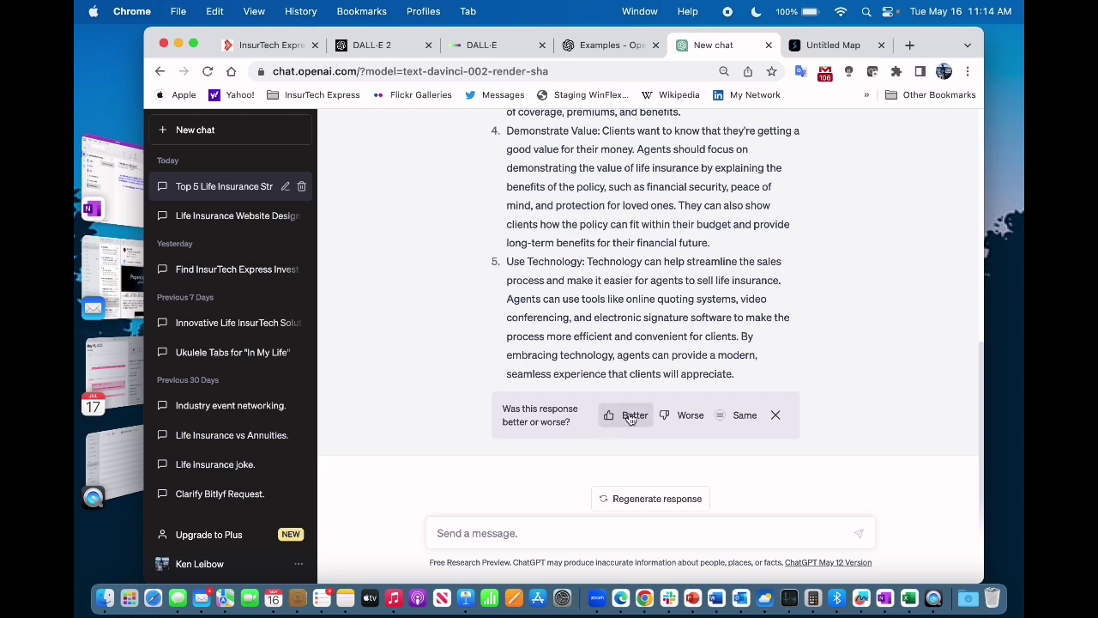
Rate the regenerated answer as 'Same' and review the answer again
left_click(744, 416)
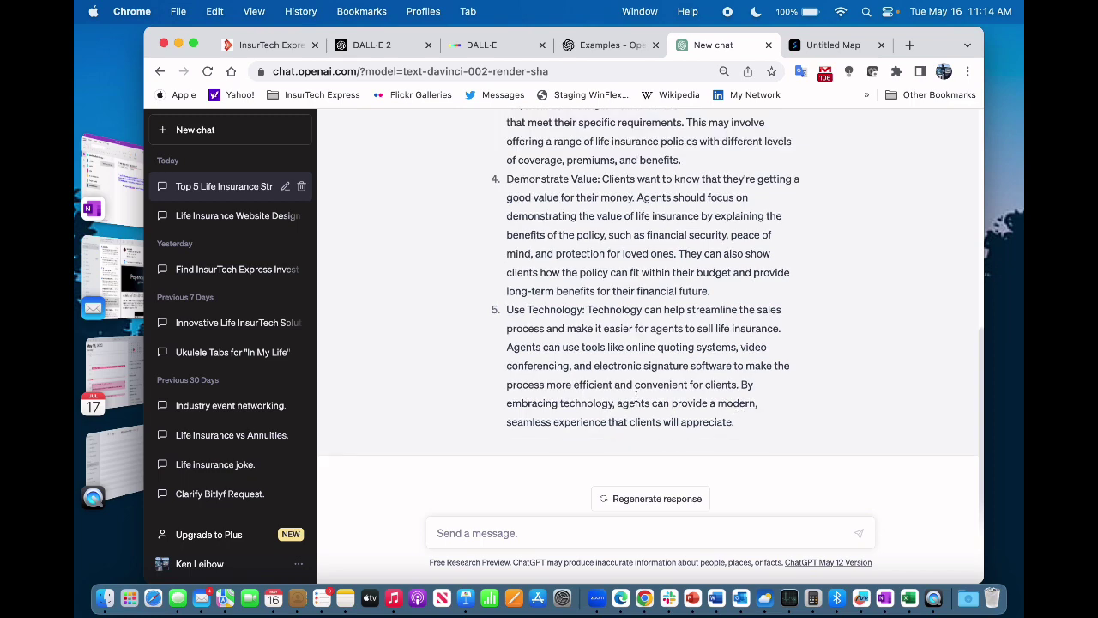
scroll(413, 342, "up", 3)
scroll(410, 347, "up", 3)
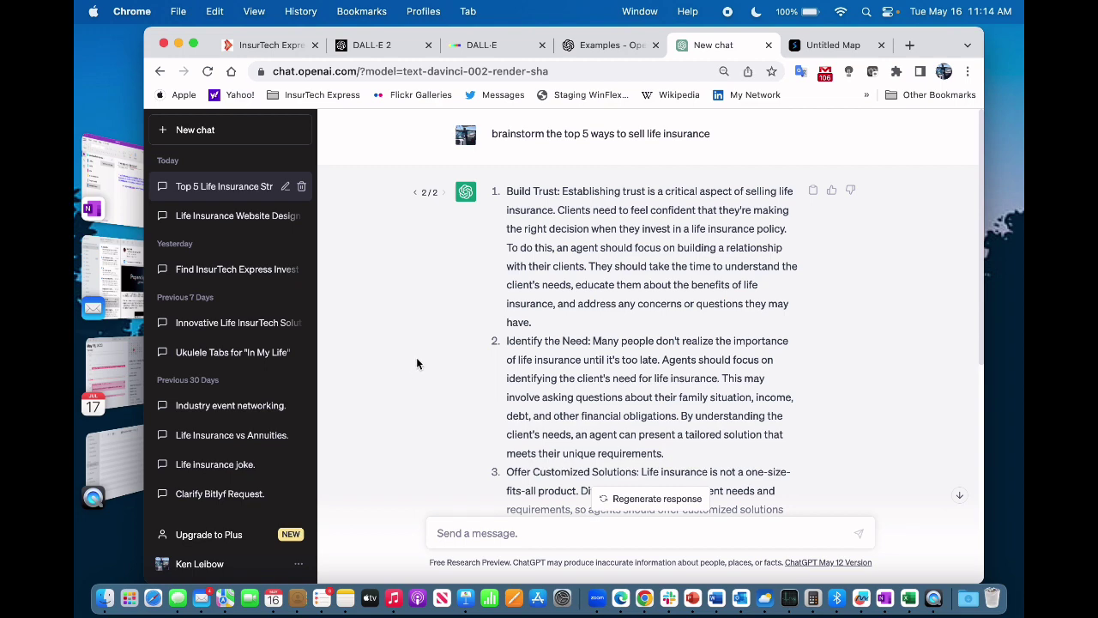
scroll(416, 357, "down", 5)
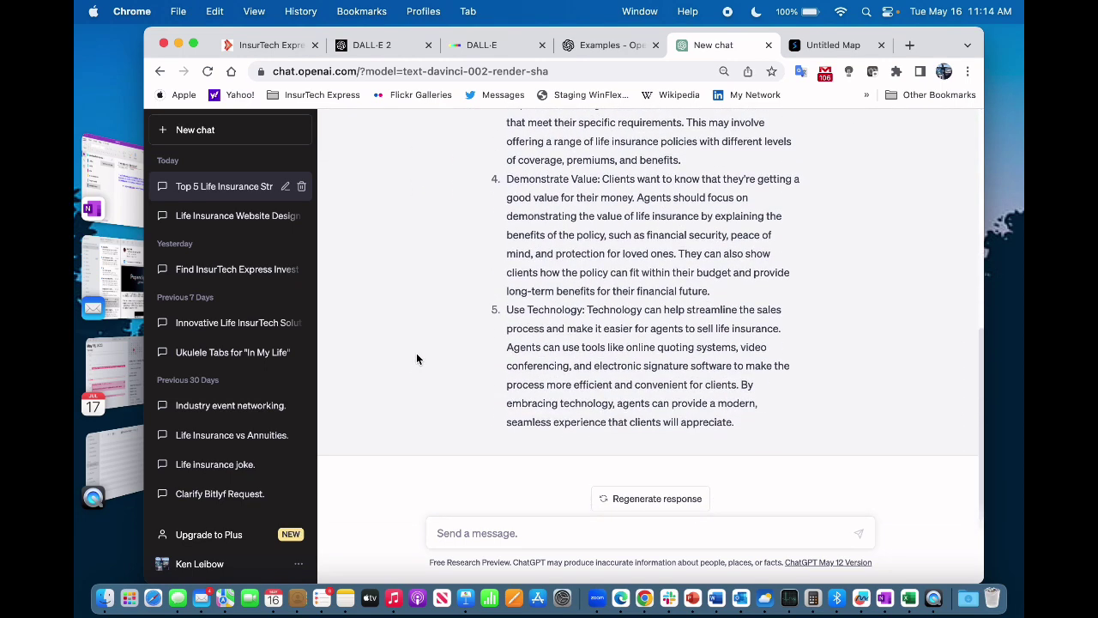
scroll(417, 359, "up", 5)
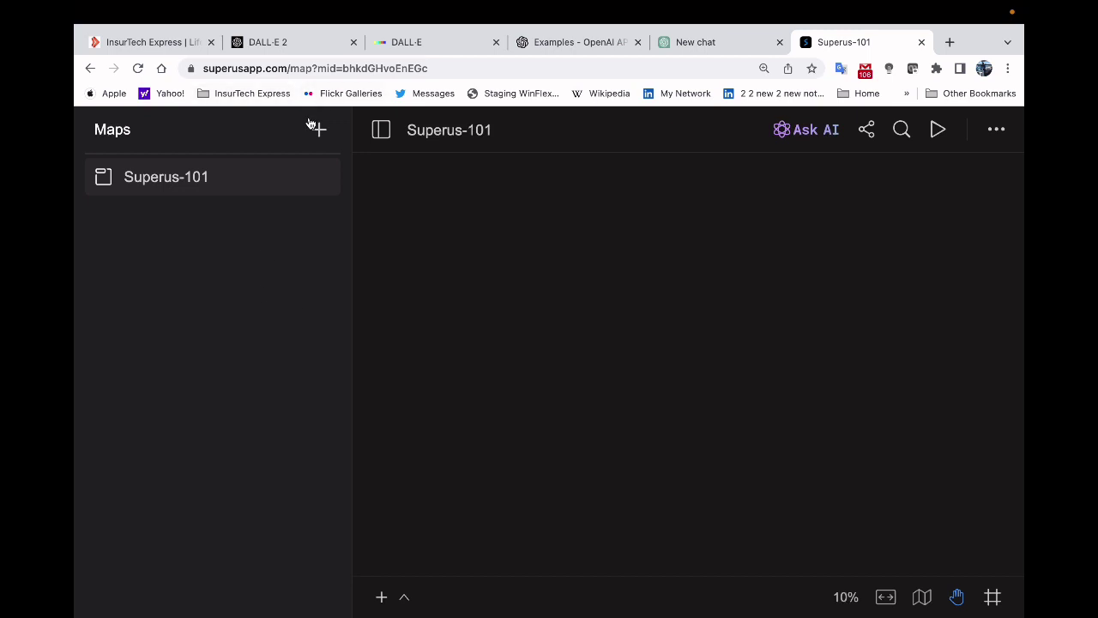
Create a new blank mind map named 'Selling Life Insurance'
left_click(319, 132)
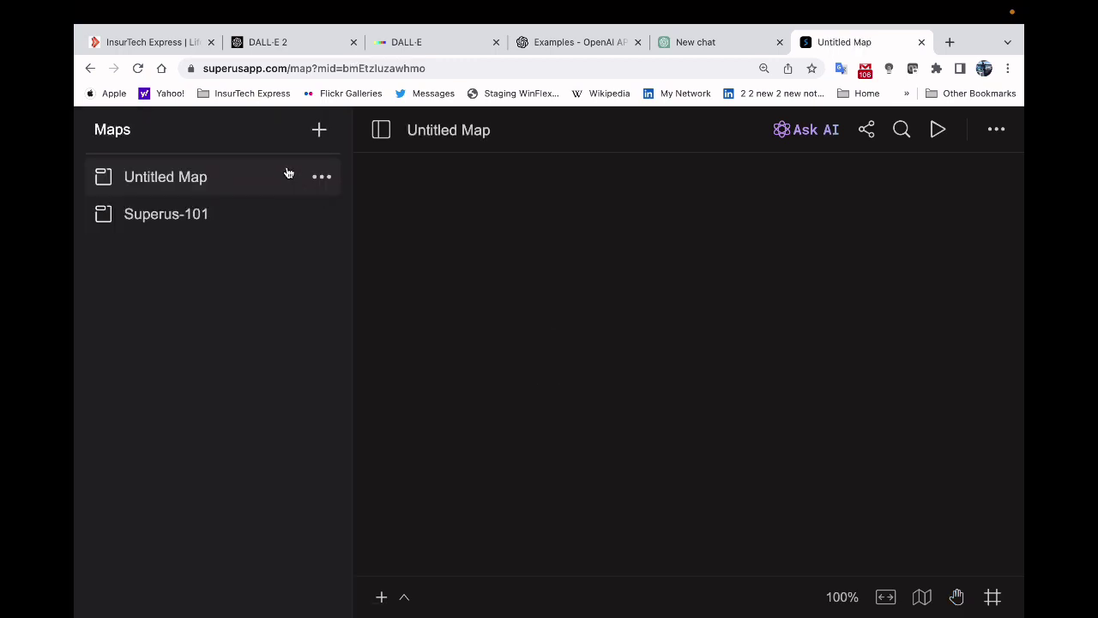
left_click(419, 141)
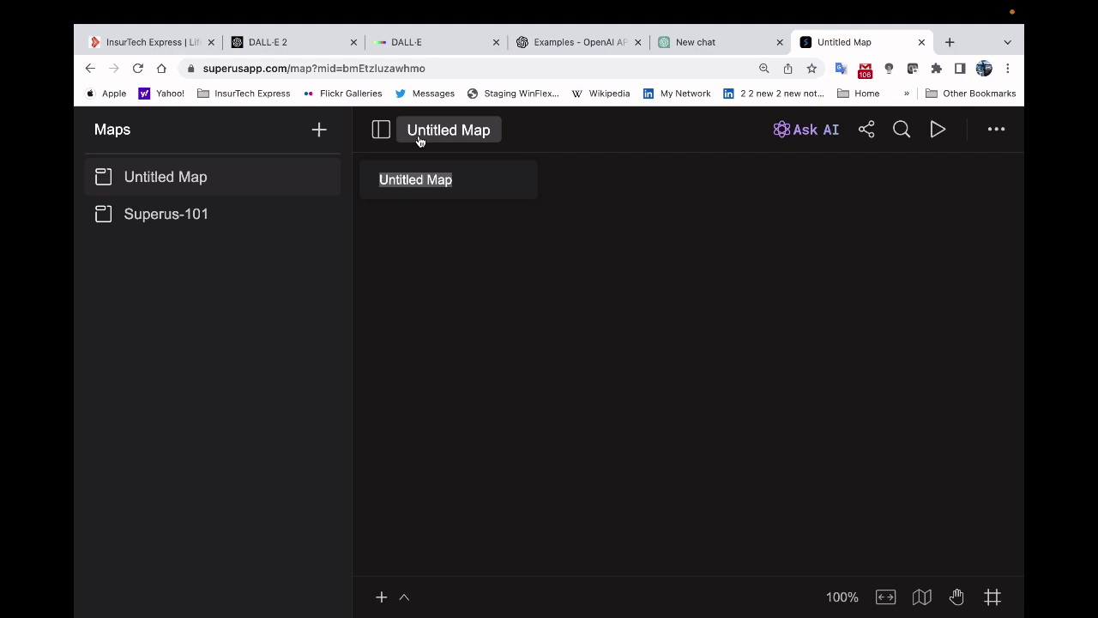
type("Sell")
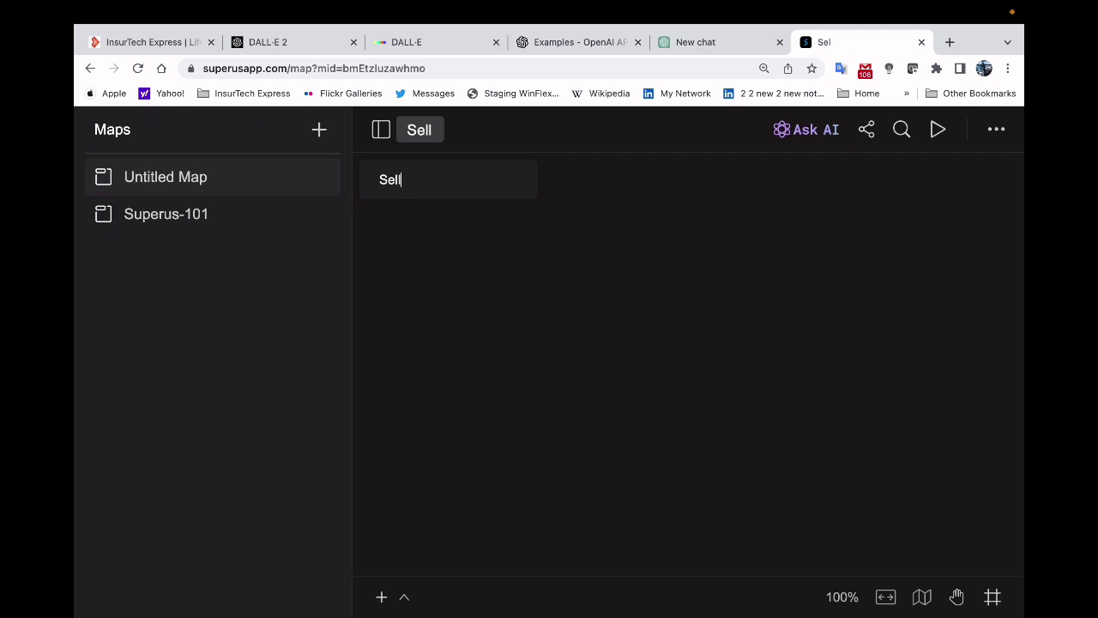
type("ing Life Insurance")
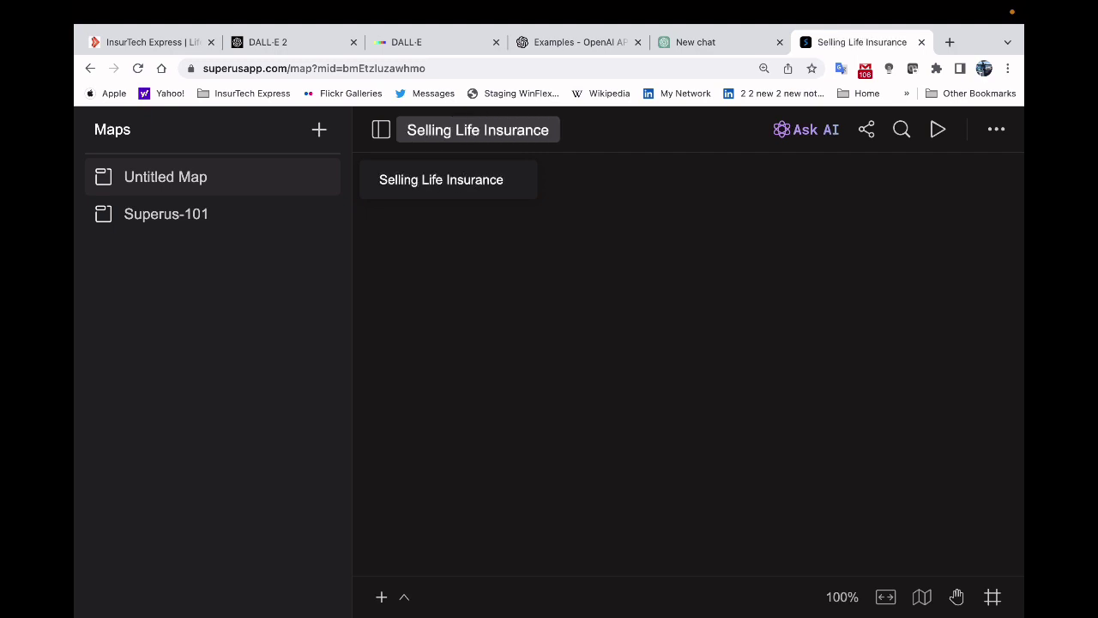
key("Return")
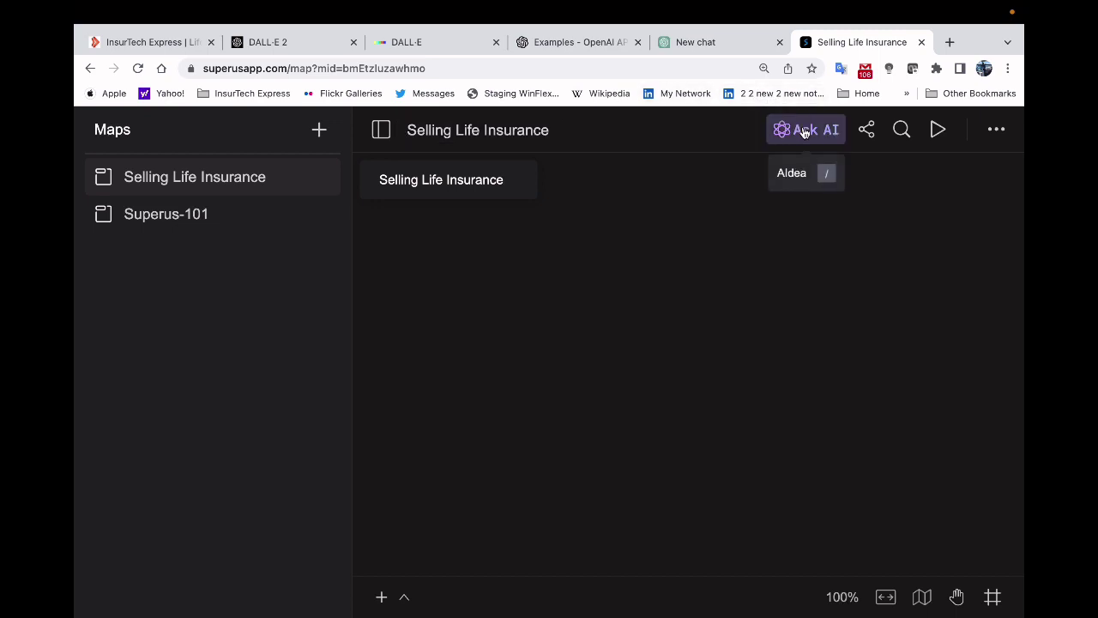
Ask the AI to 'brainstorm the top 5 ways to sell life insurance'
left_click(804, 130)
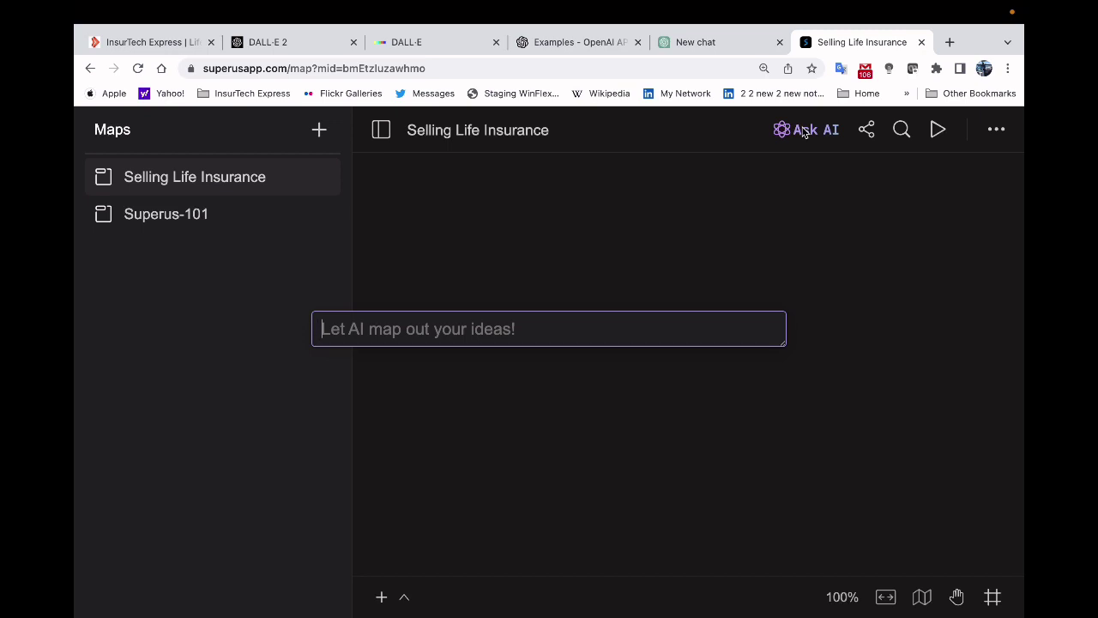
type("brains")
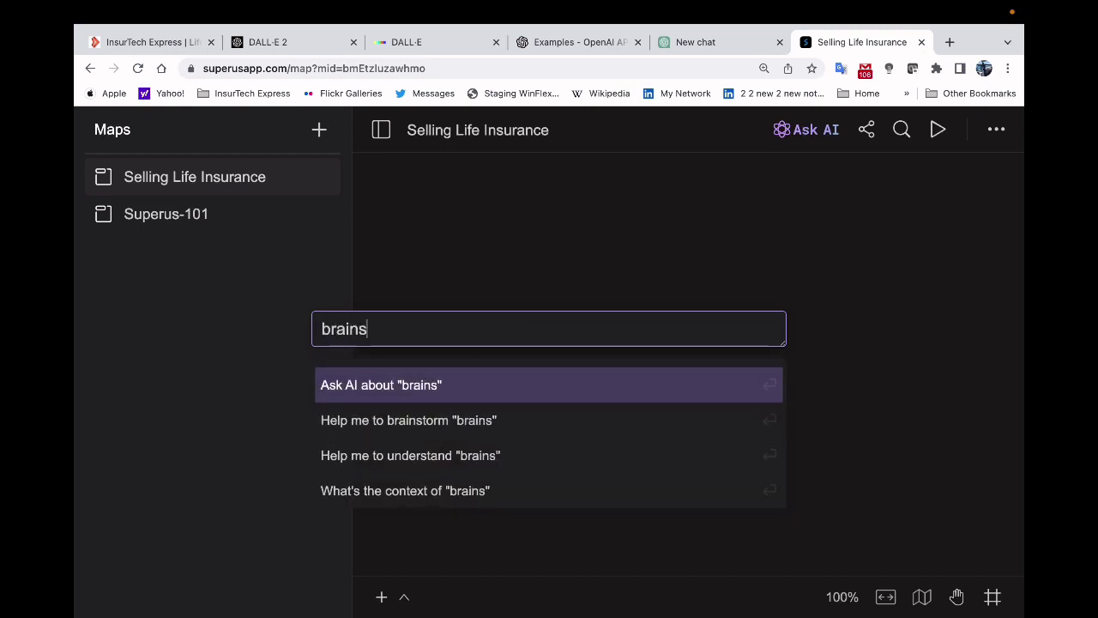
type("torm ")
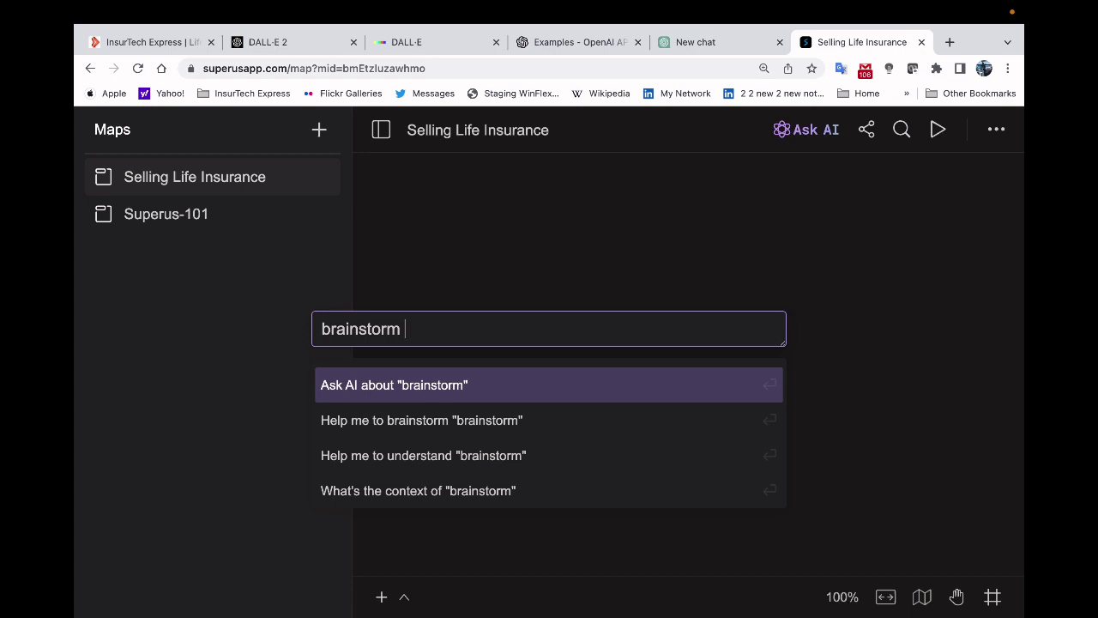
type("the t")
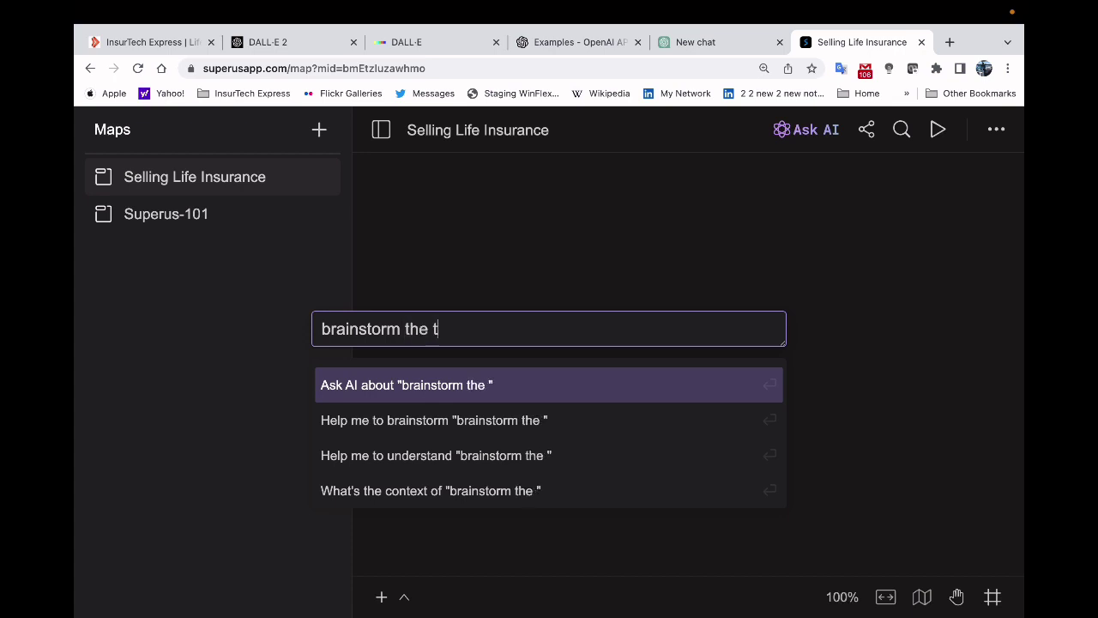
type("op 5 w")
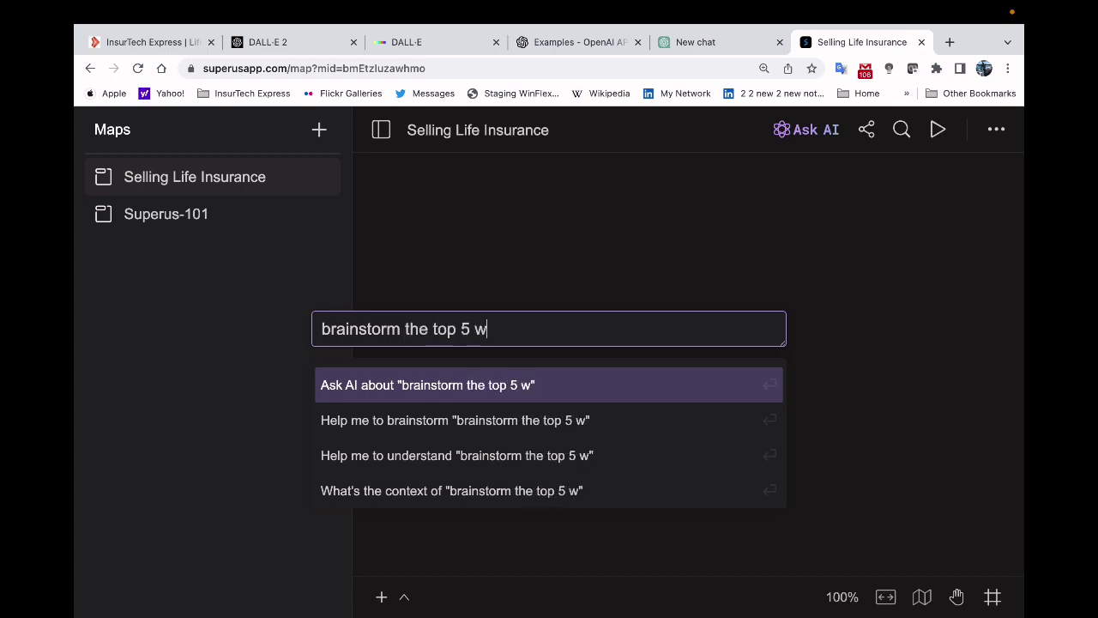
type("ays to ")
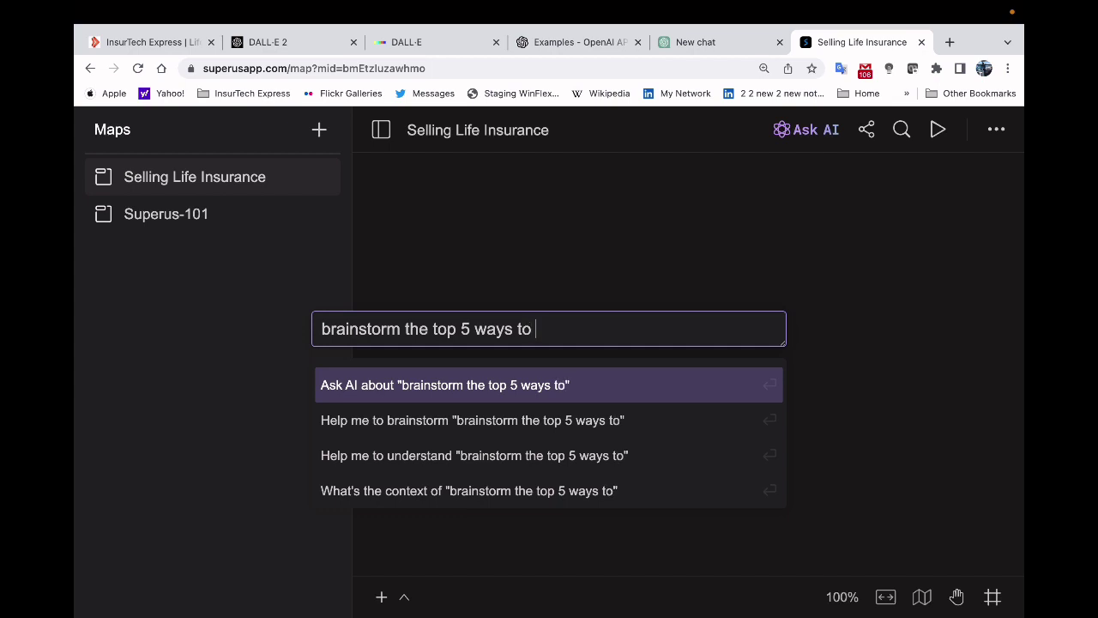
type("sell life insurance")
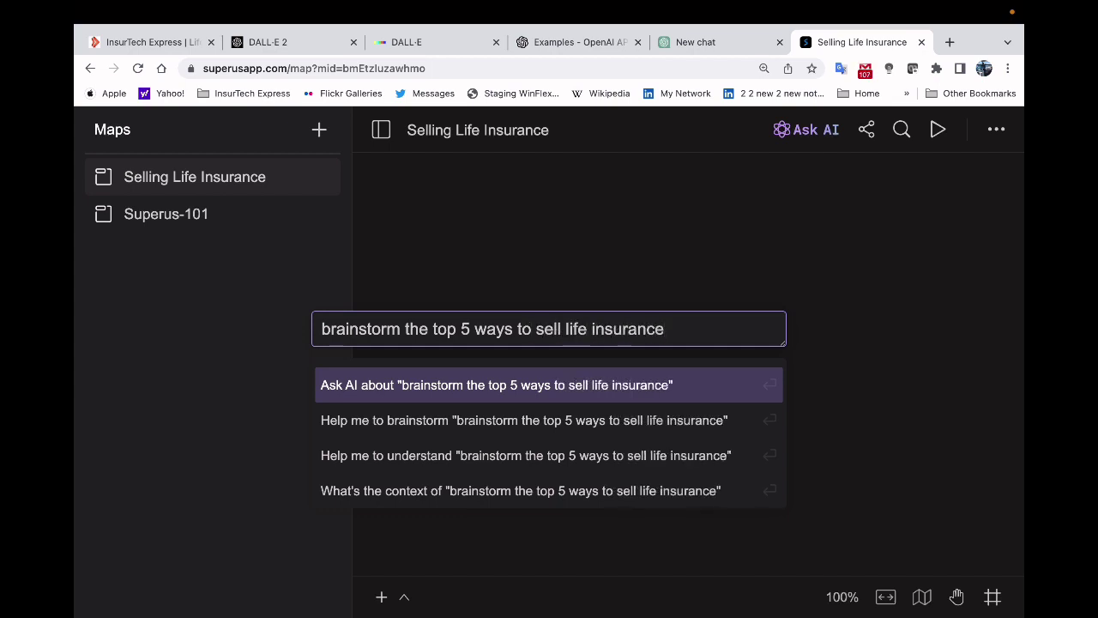
key("Return")
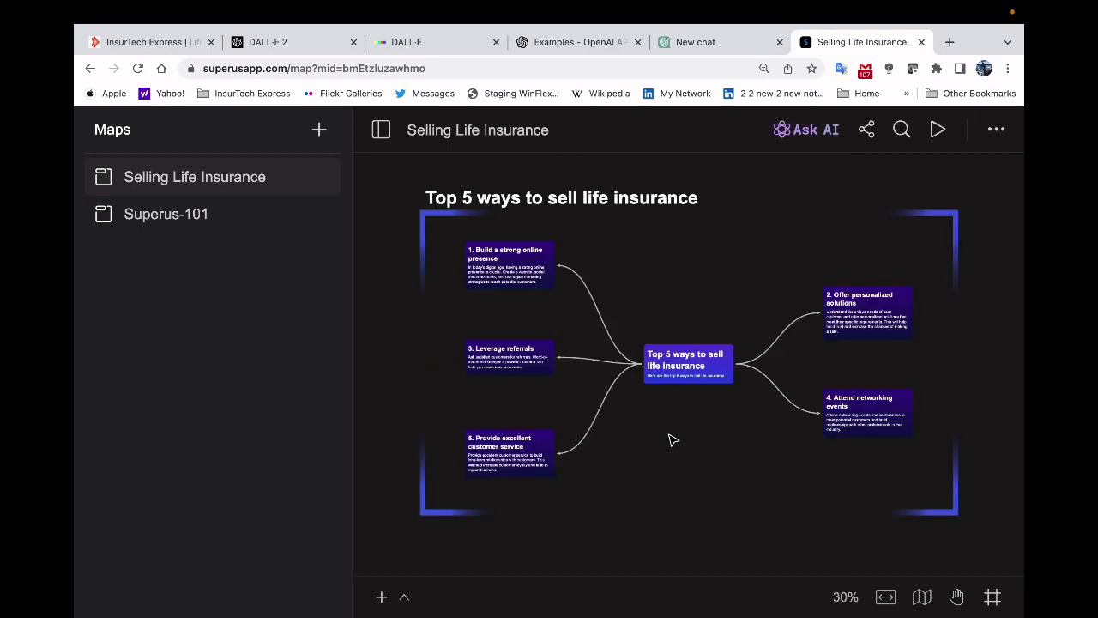
Zoom the browser page in with Cmd+Plus to view the generated map
key("super+equal")
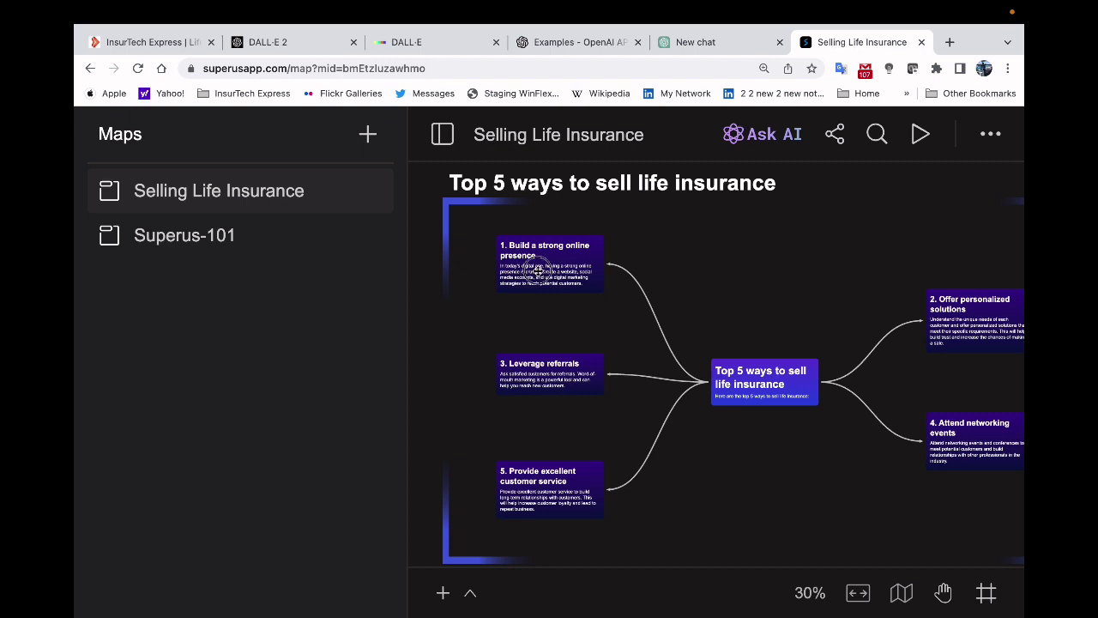
Have AI expand '1. Build a strong online presence' with step-by-step instructions, then recolor the card
left_click(538, 269)
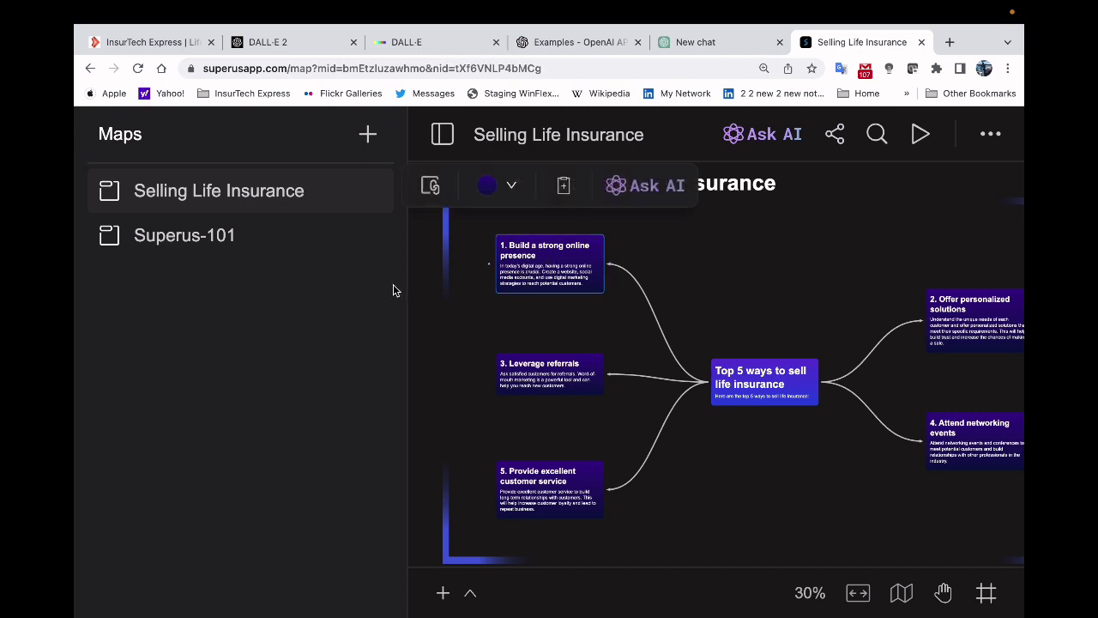
key("super+equal")
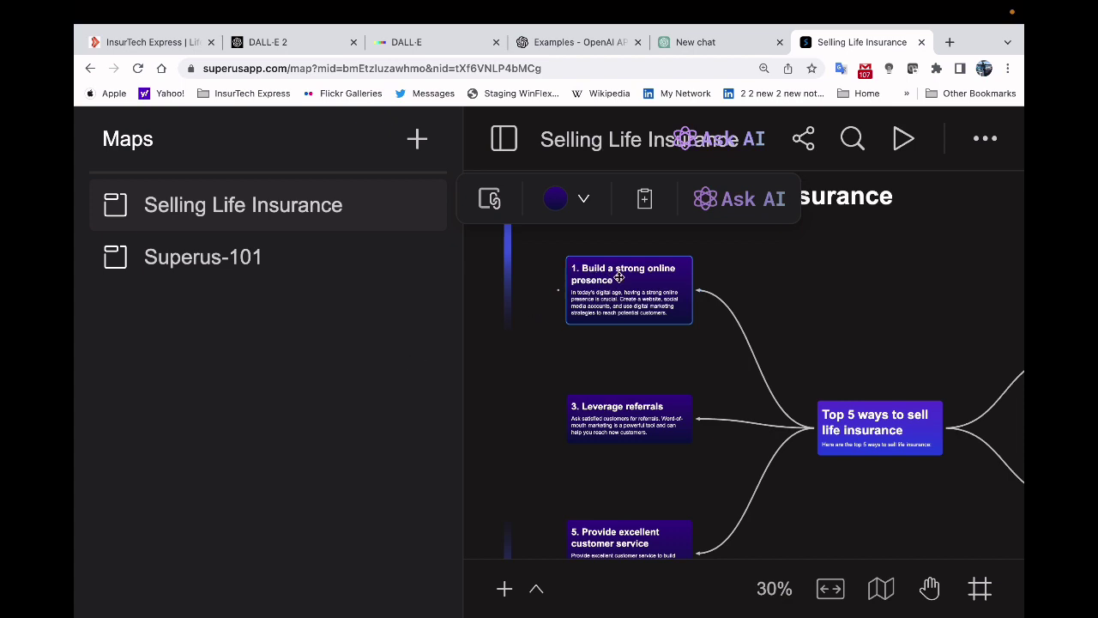
left_click(756, 202)
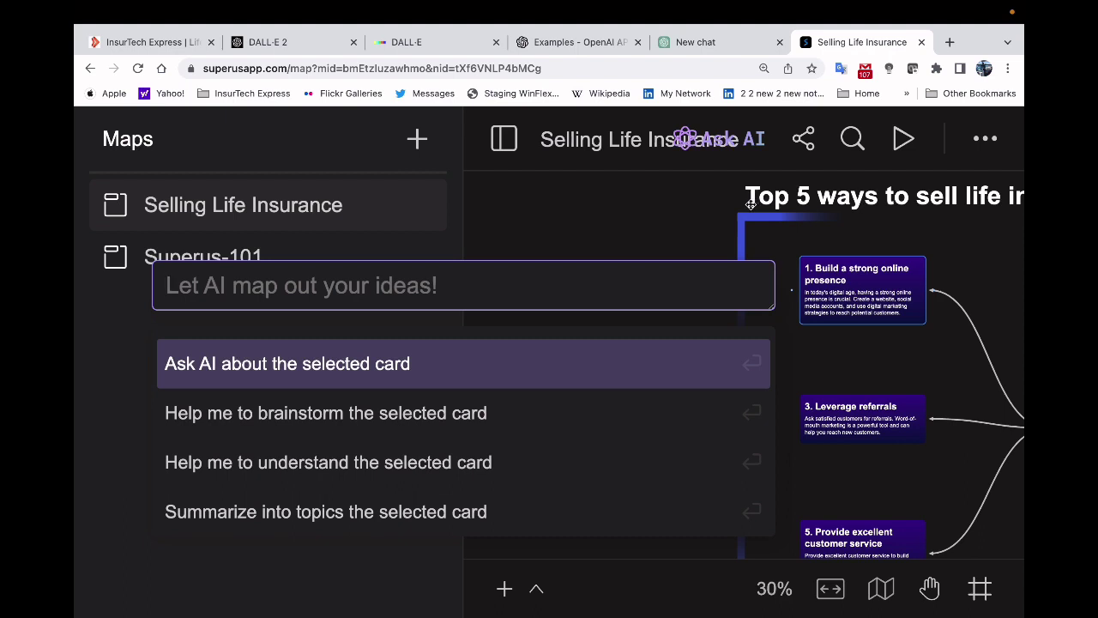
type("expand an")
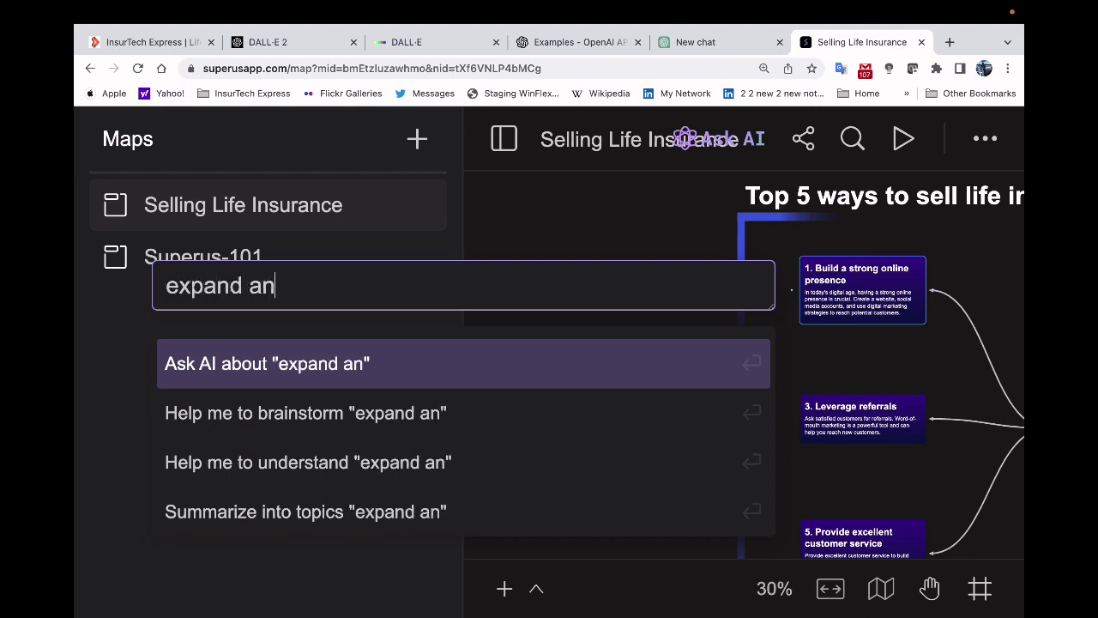
type("d")
key("BackSpace")
key("BackSpace")
key("BackSpace")
key("BackSpace")
type("w")
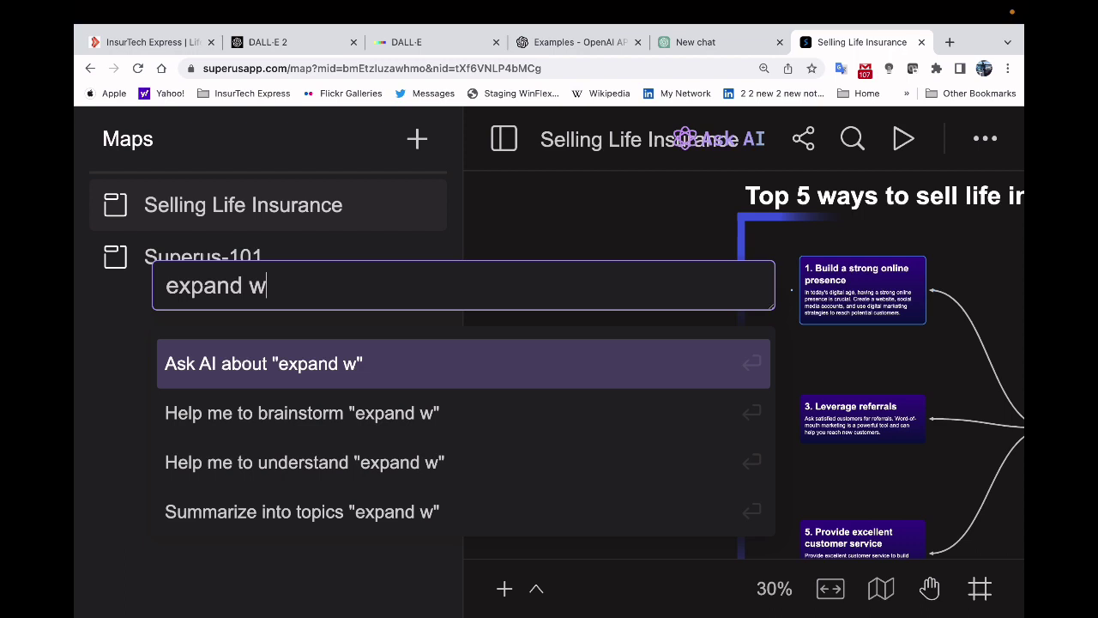
type("ith step by ")
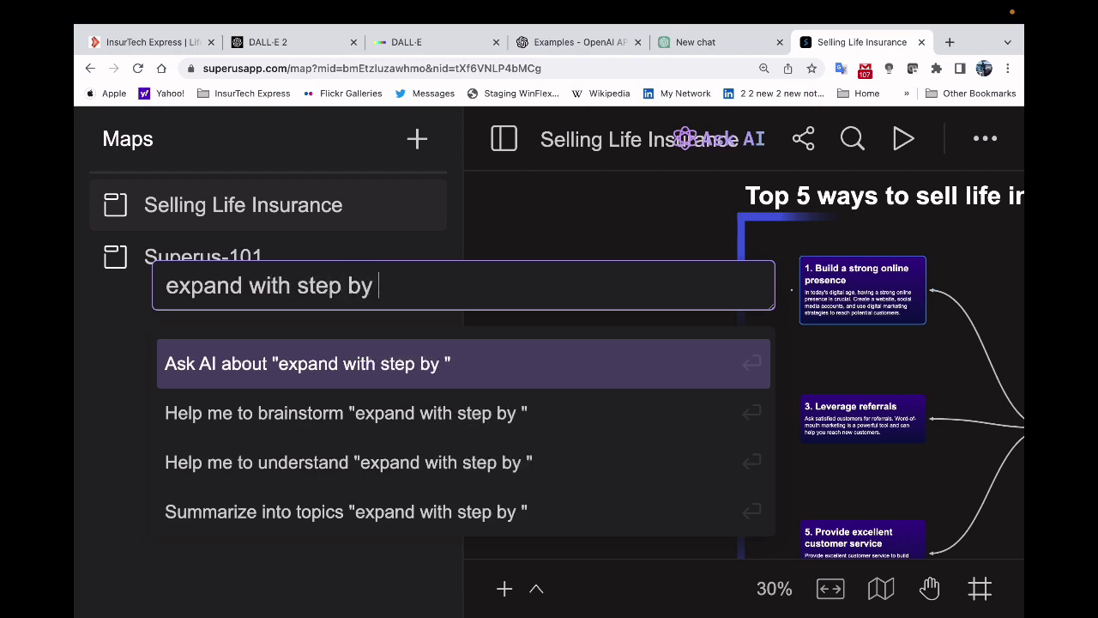
type("step ins")
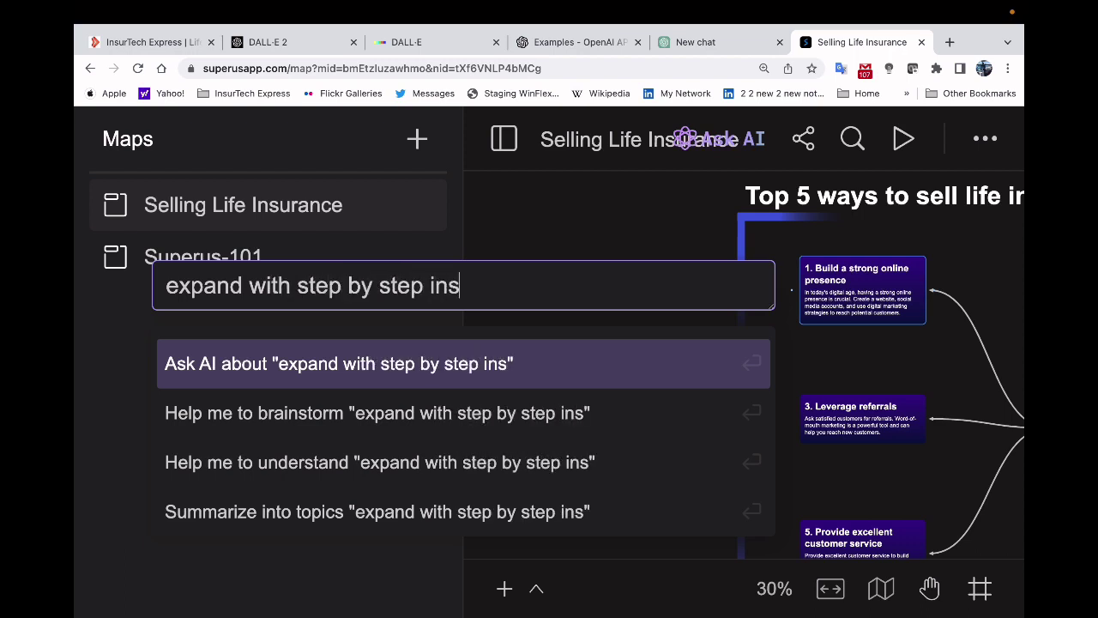
type("tructions")
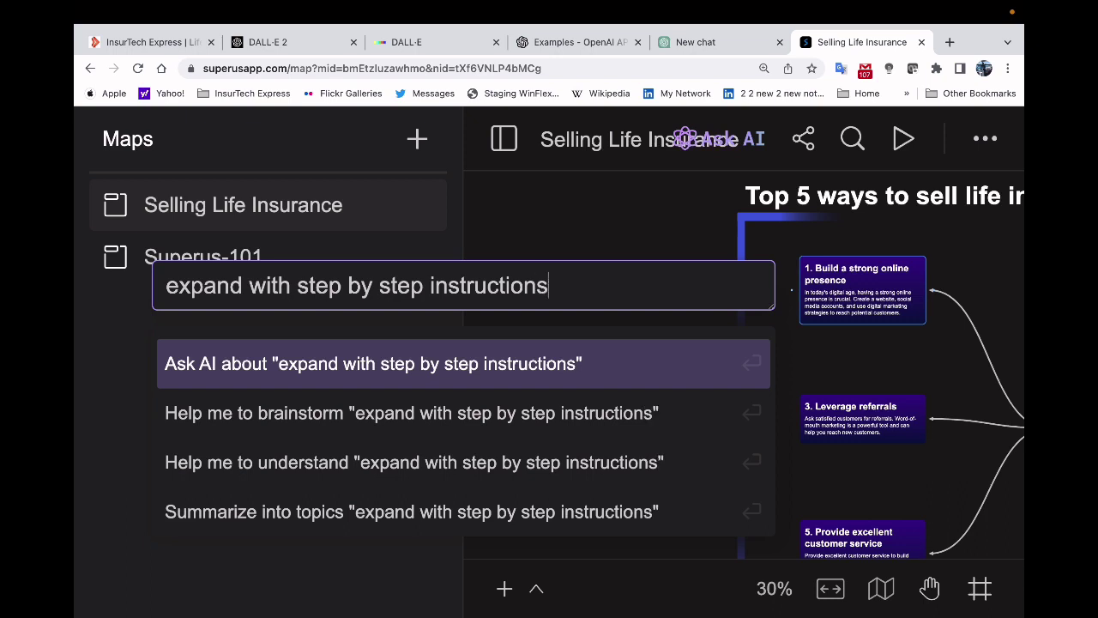
key("Return")
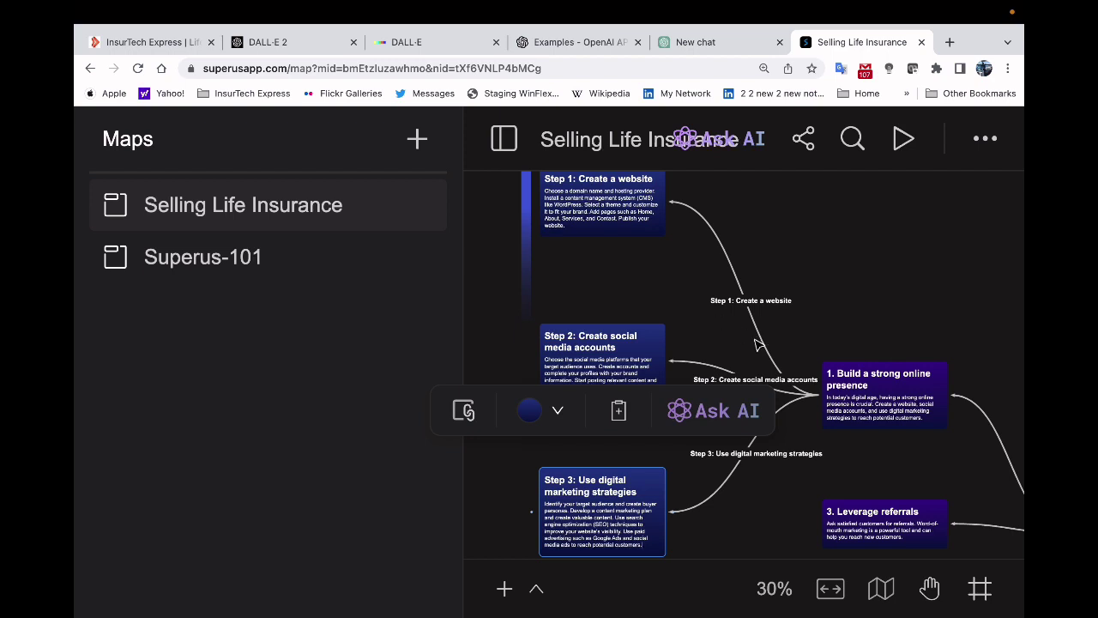
left_click(861, 383)
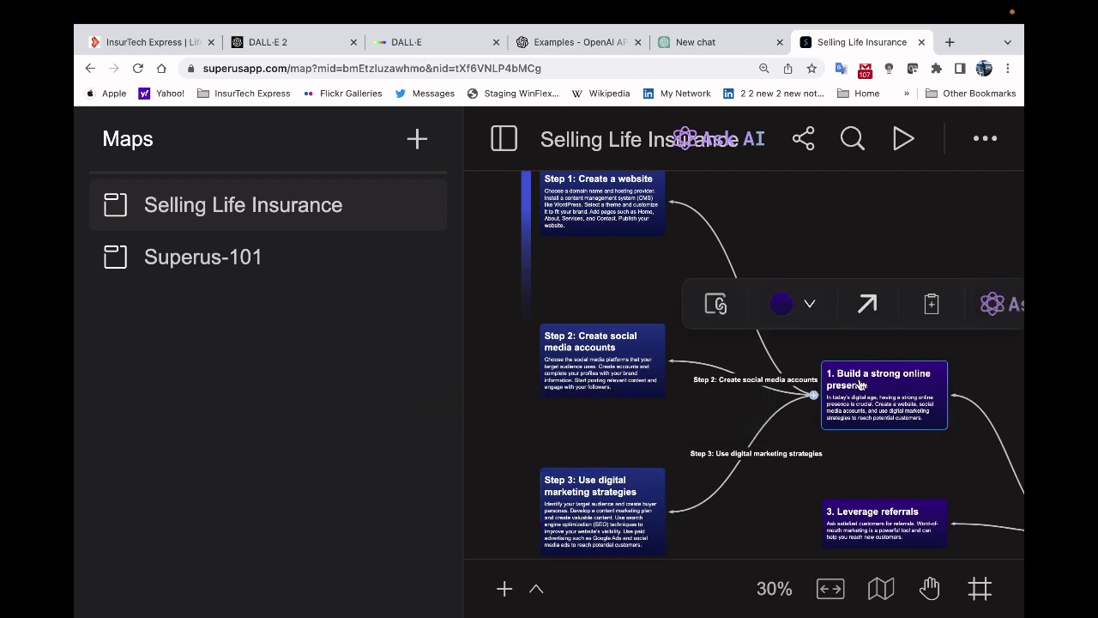
left_click(781, 304)
left_click(728, 326)
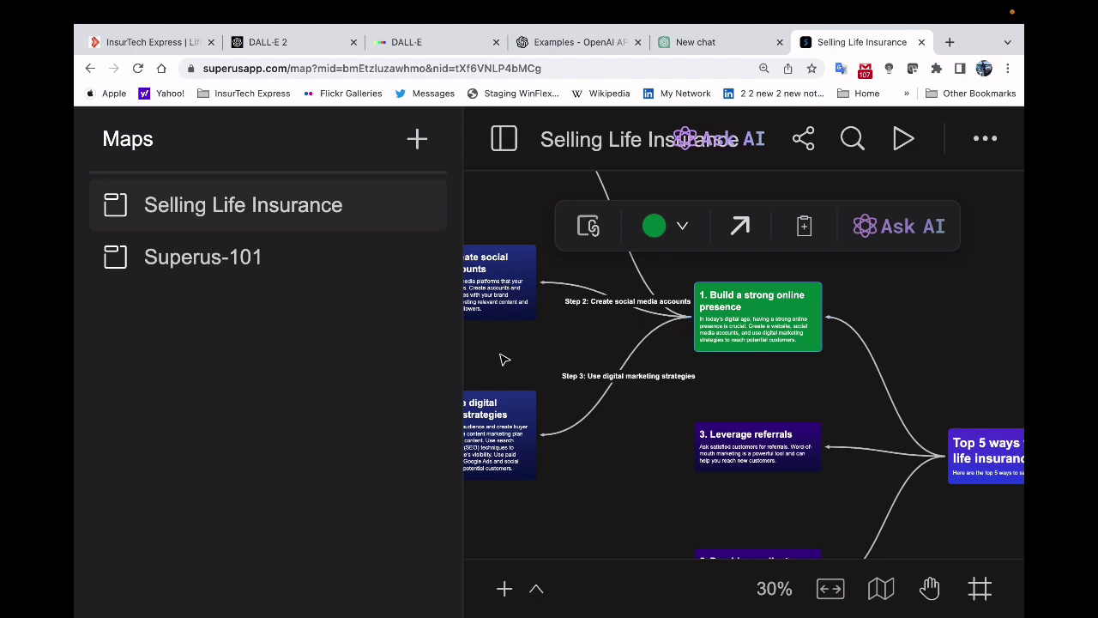
left_click(505, 448)
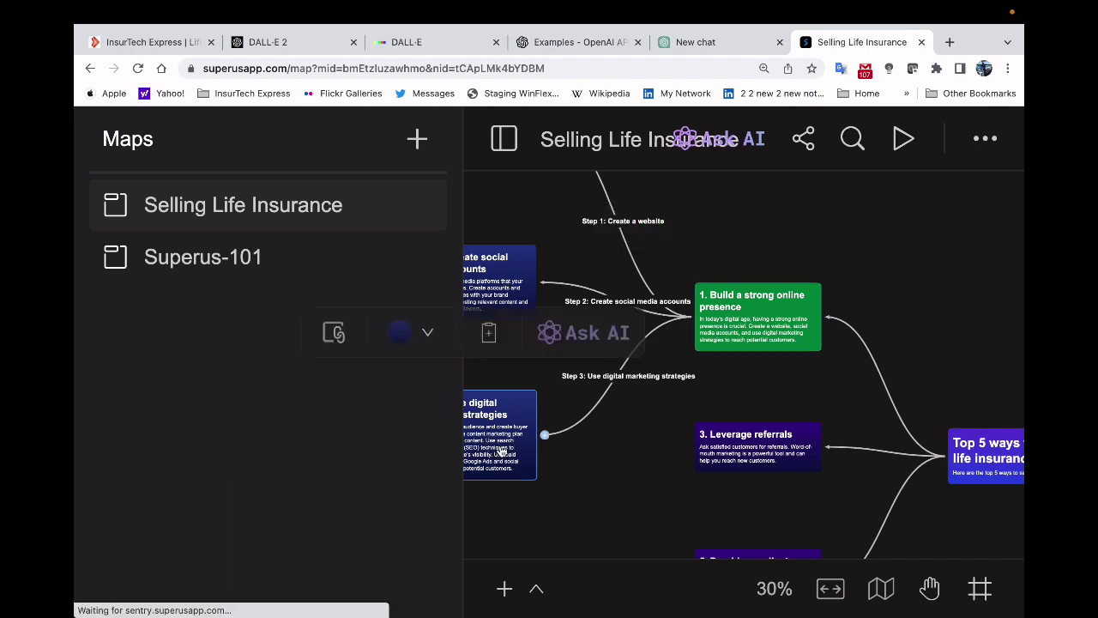
left_click(429, 336)
left_click(476, 429)
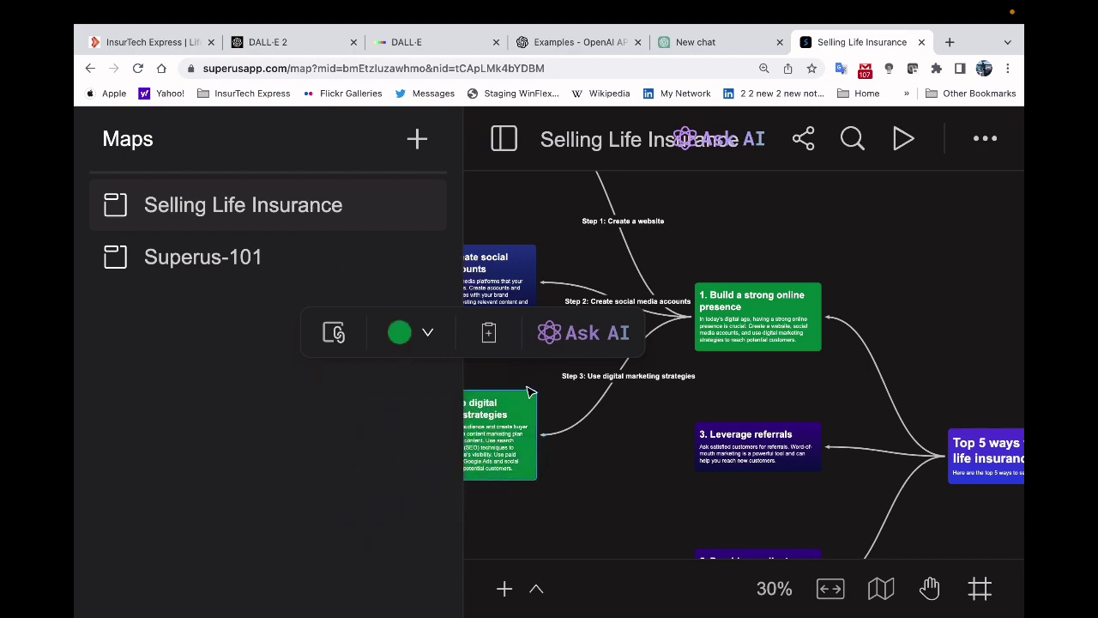
scroll(530, 391, "left", 5)
scroll(529, 391, "up", 3)
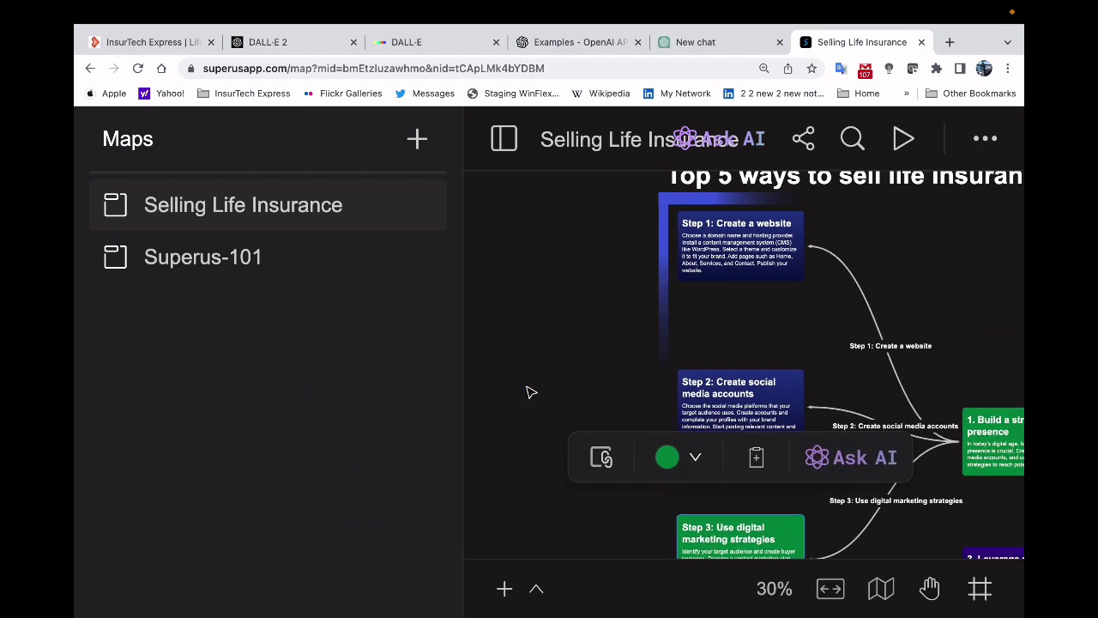
left_click(732, 396)
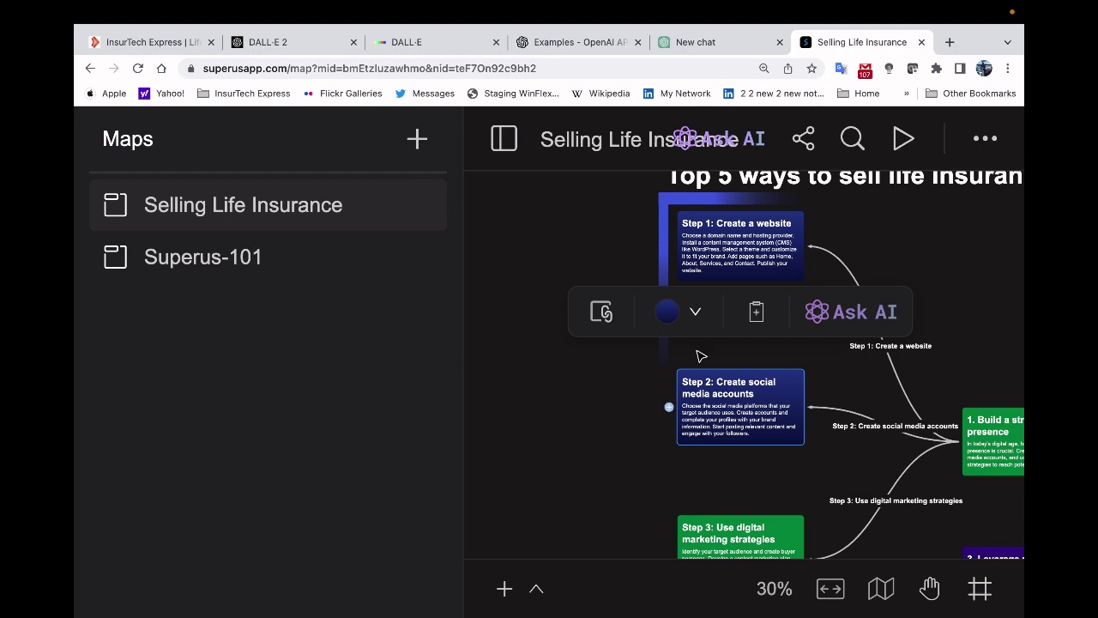
left_click(693, 317)
left_click(740, 409)
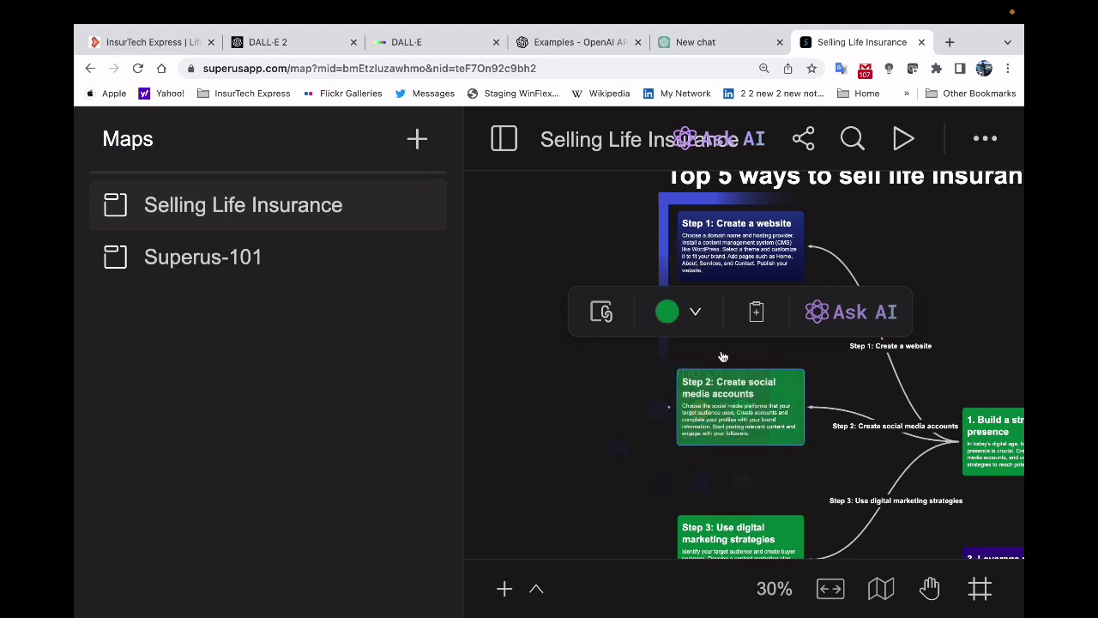
left_click(719, 255)
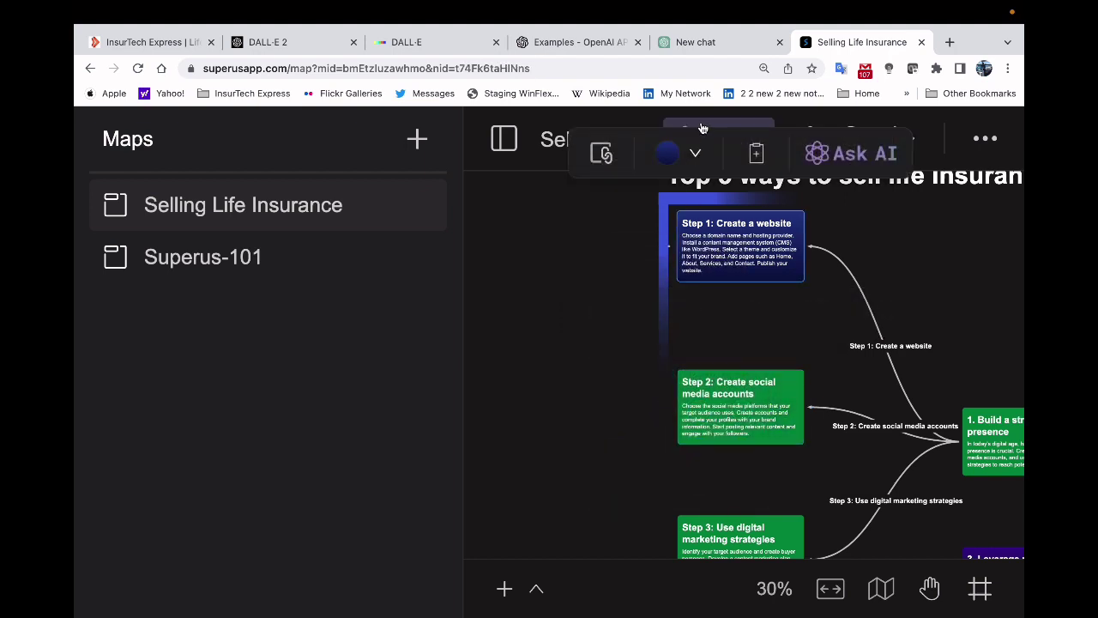
left_click(699, 155)
left_click(740, 251)
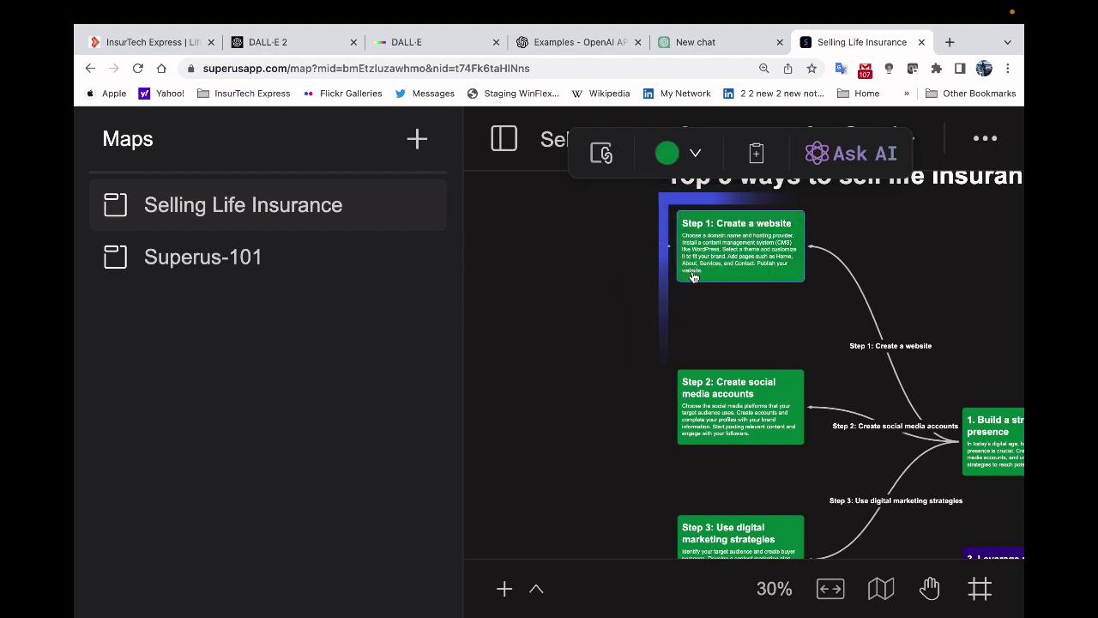
scroll(588, 372, "right", 5)
scroll(588, 372, "down", 2)
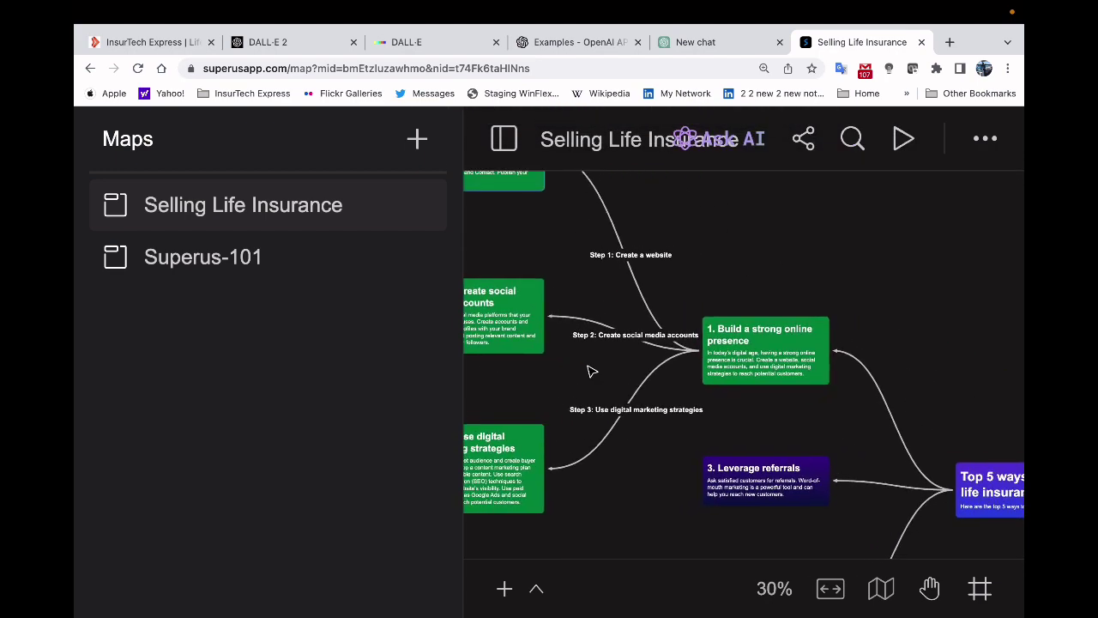
scroll(589, 368, "left", 4)
scroll(588, 368, "up", 3)
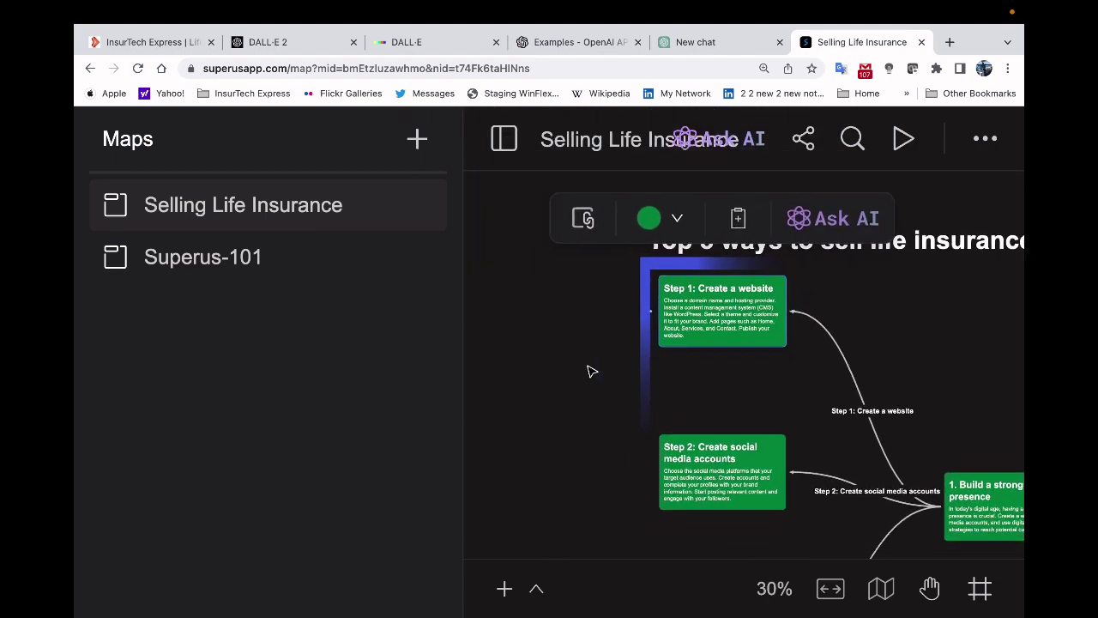
scroll(590, 371, "down", 2)
scroll(589, 371, "down", 1)
scroll(588, 368, "up", 3)
scroll(589, 368, "left", 2)
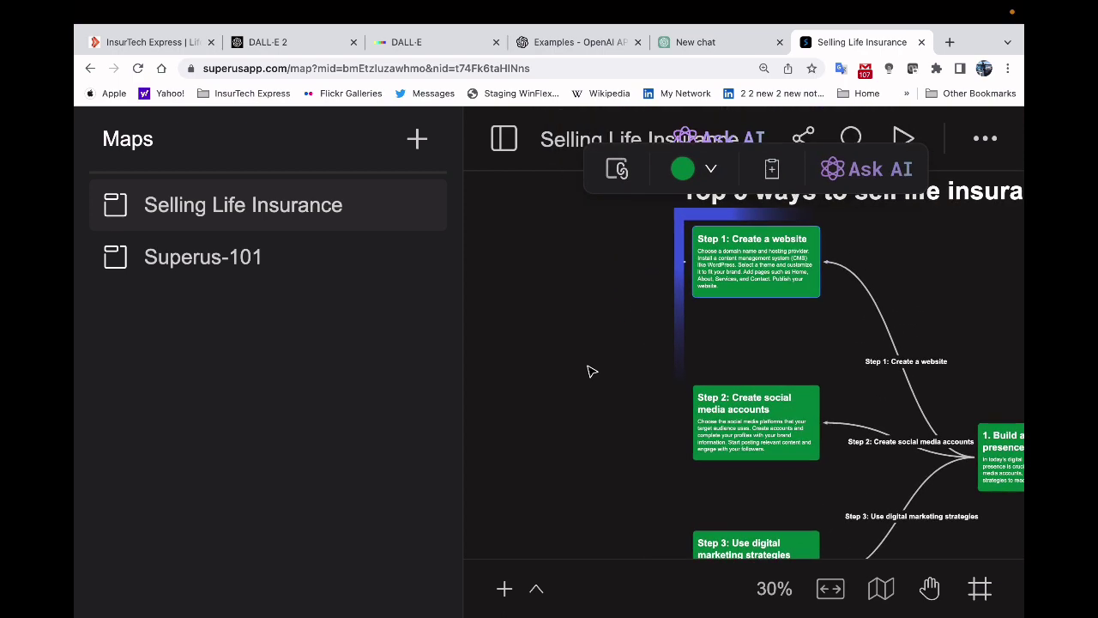
Ask AI on 'Step 1: Create a website' for recommendations for designing a website for selling life insurance
right_click(717, 279)
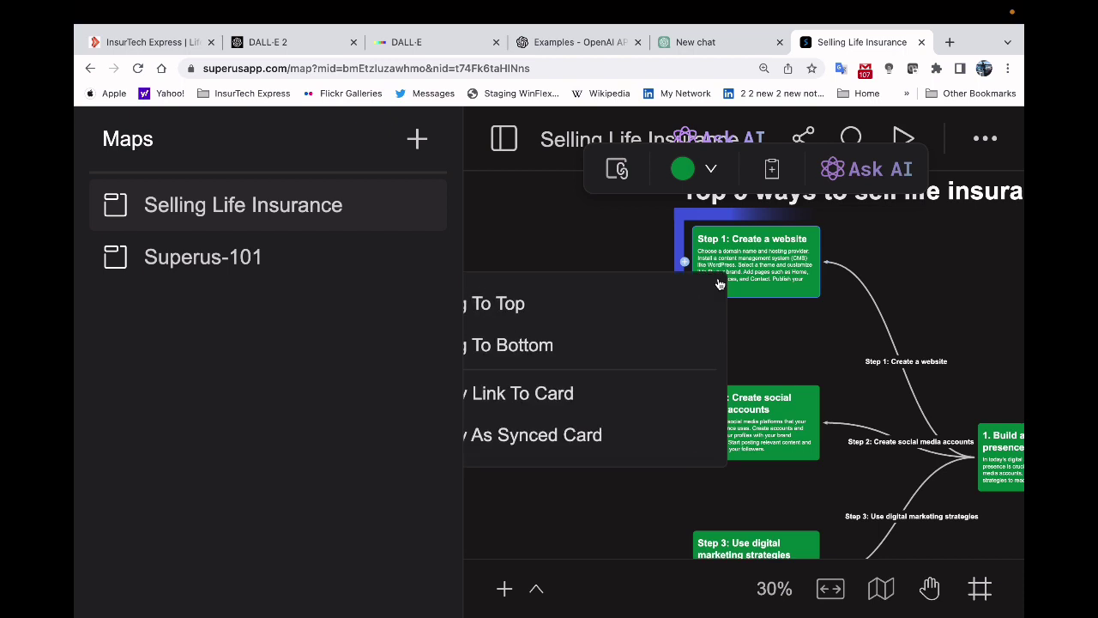
key("Escape")
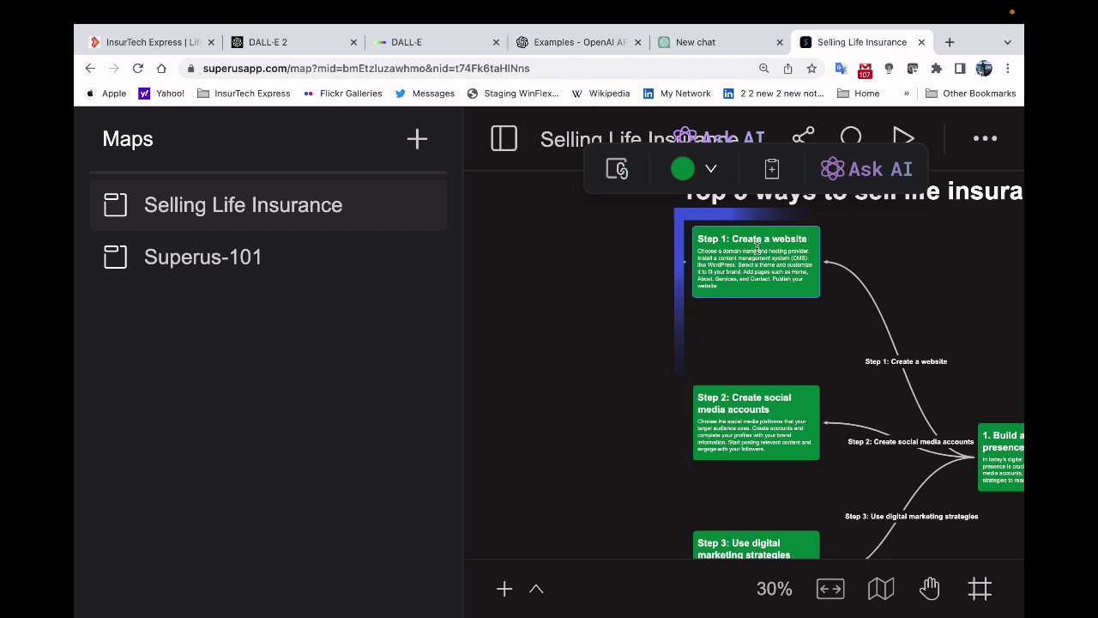
left_click(850, 176)
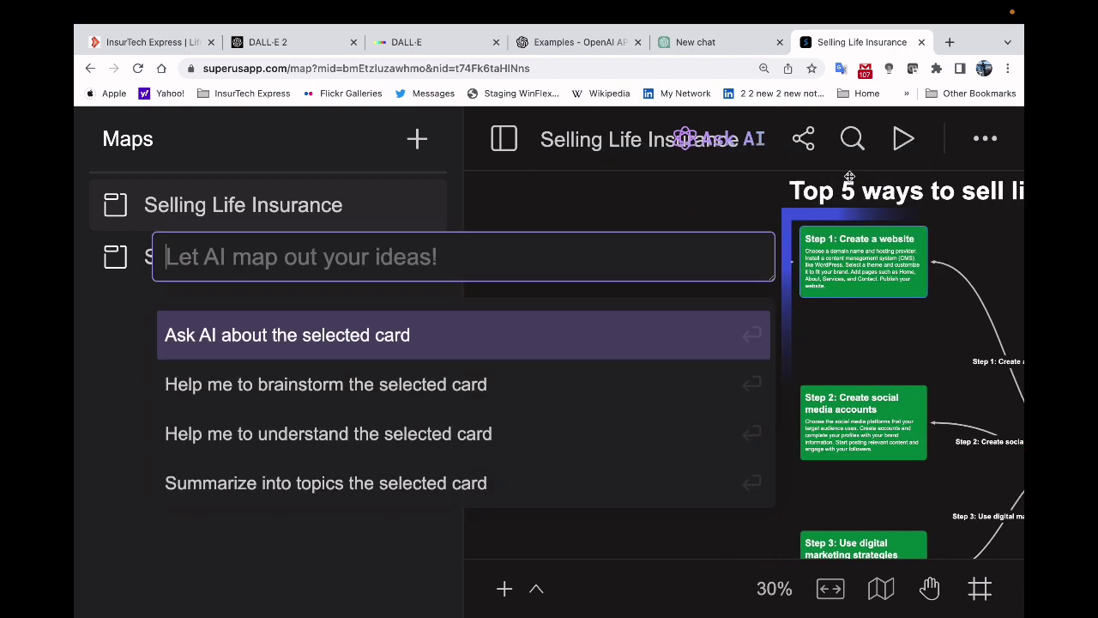
type("recommendations f")
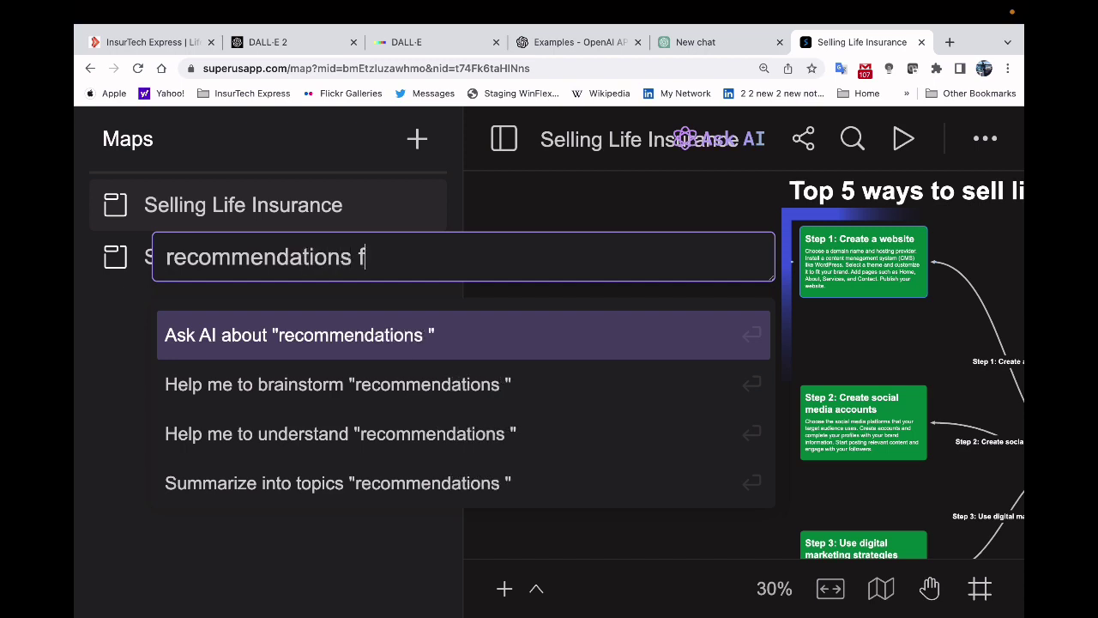
type("or de")
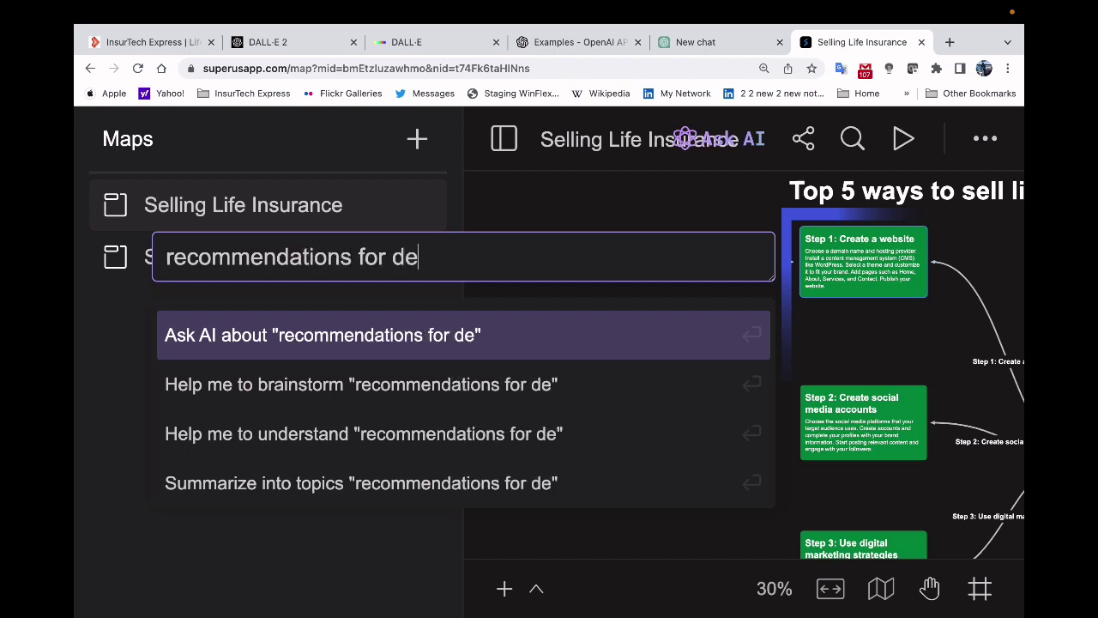
type("signing a")
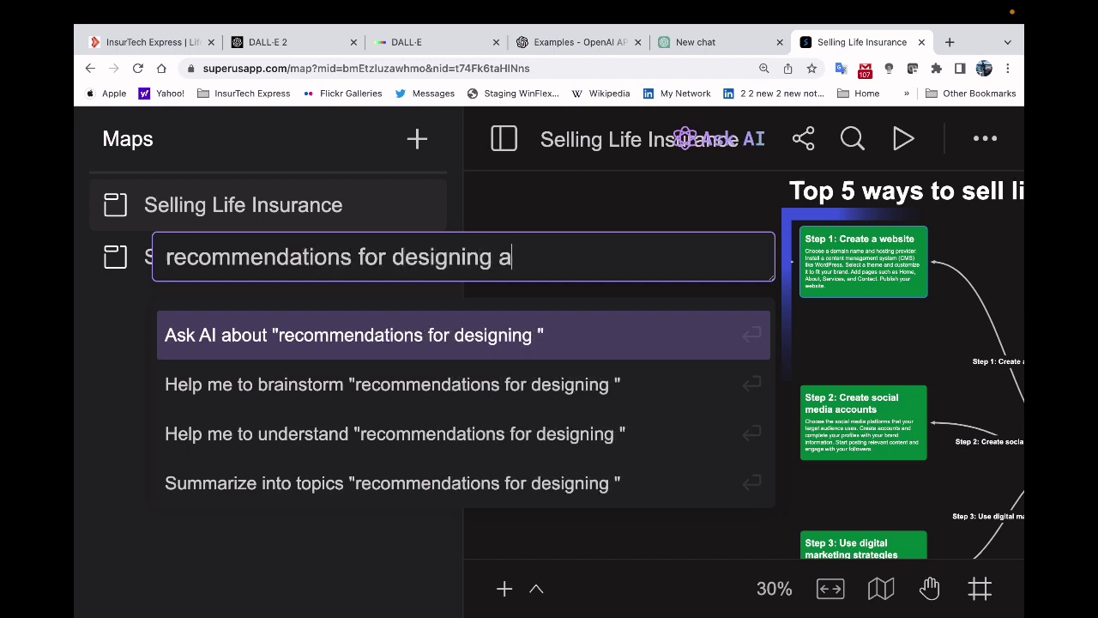
type(" website f")
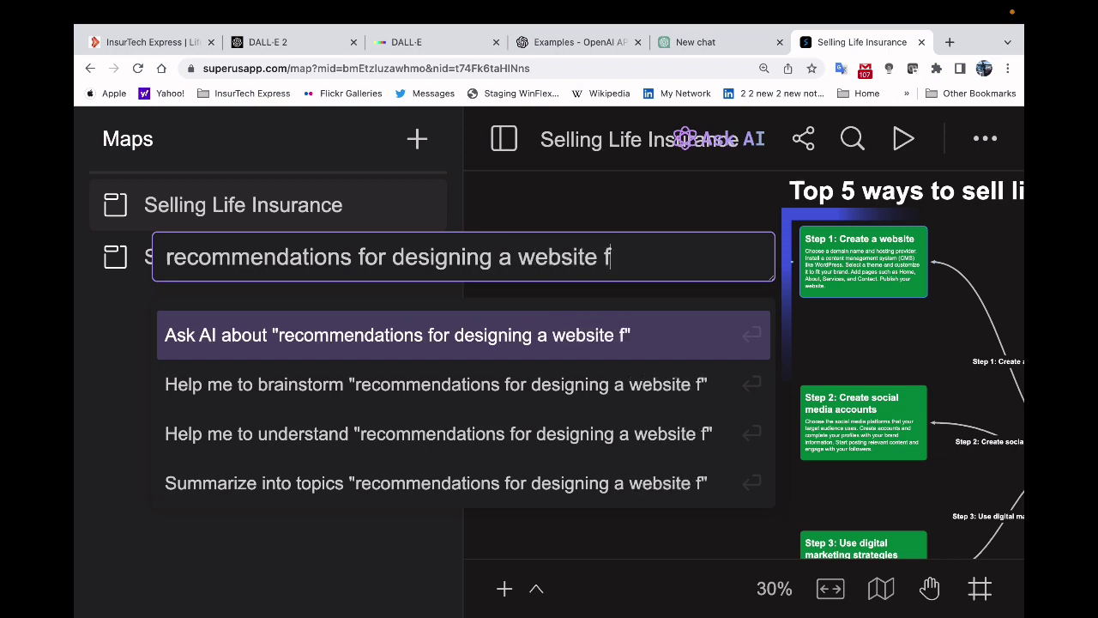
type("or selling l")
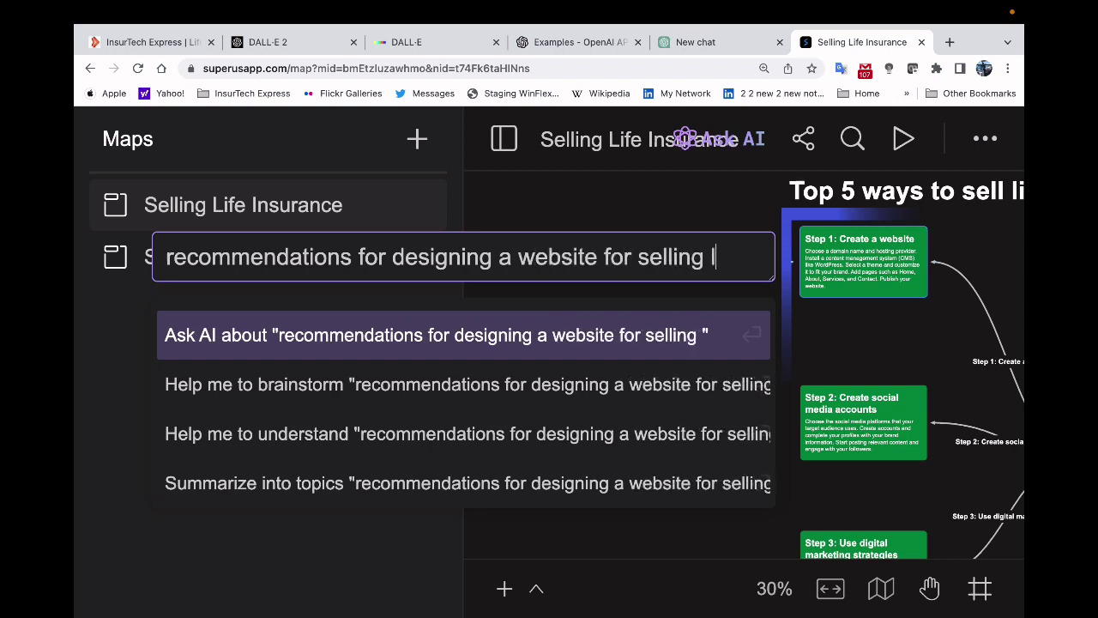
type("ife insurance")
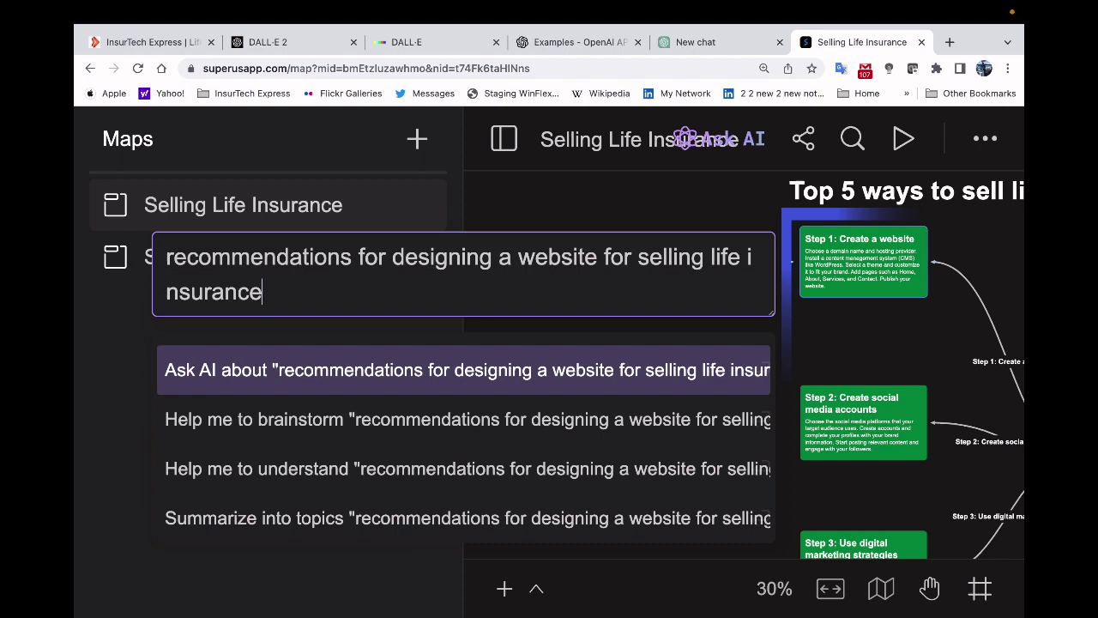
key("BackSpace")
key("BackSpace")
key("BackSpace")
key("BackSpace")
key("BackSpace")
key("BackSpace")
key("BackSpace")
key("BackSpace")
key("BackSpace")
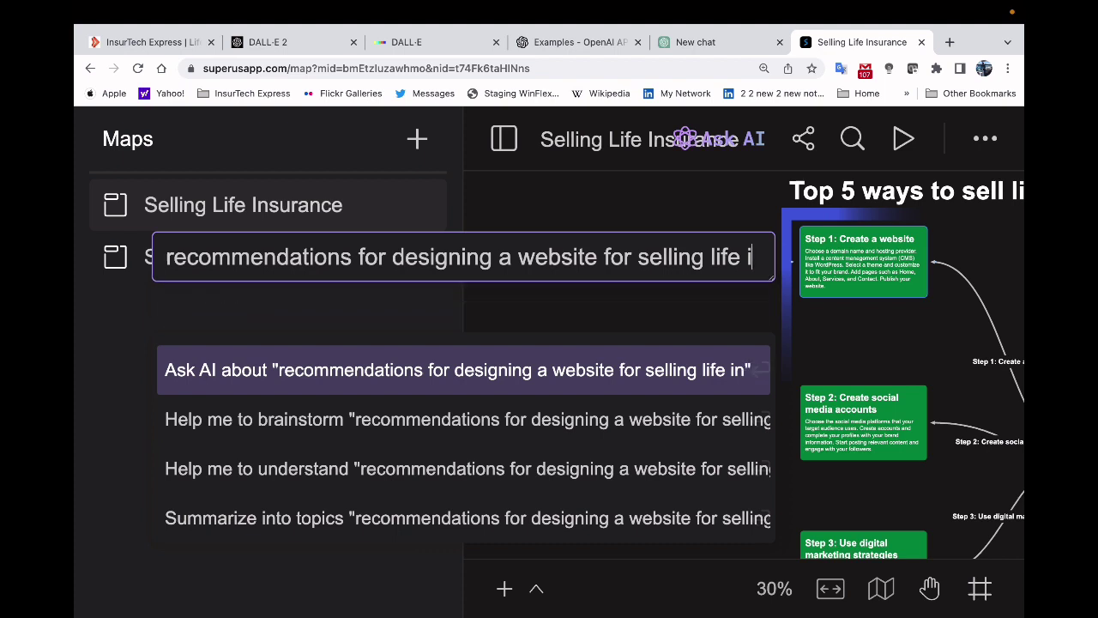
type("insurance")
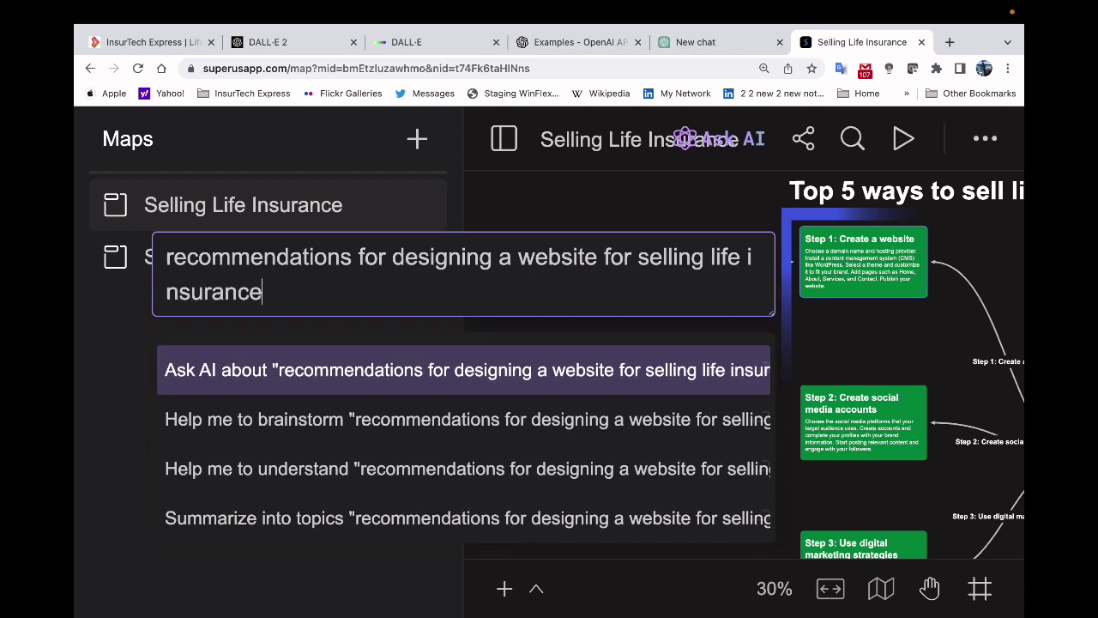
key("Return")
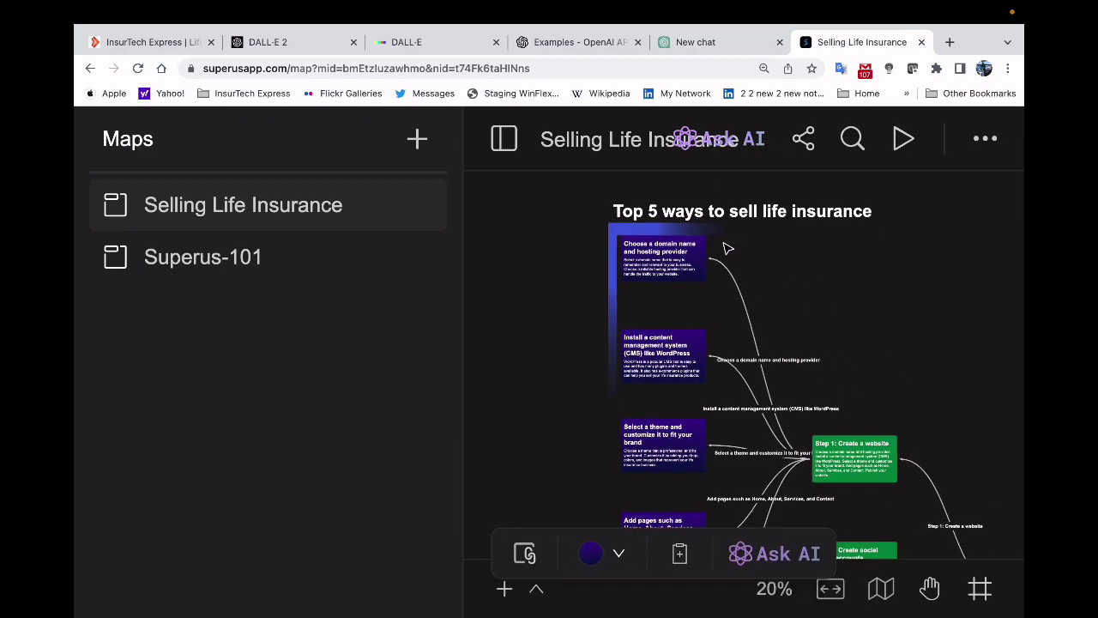
Scroll around the canvas to review the five purple sub-cards under 'Step 1: Create a website'
scroll(727, 249, "down", 3)
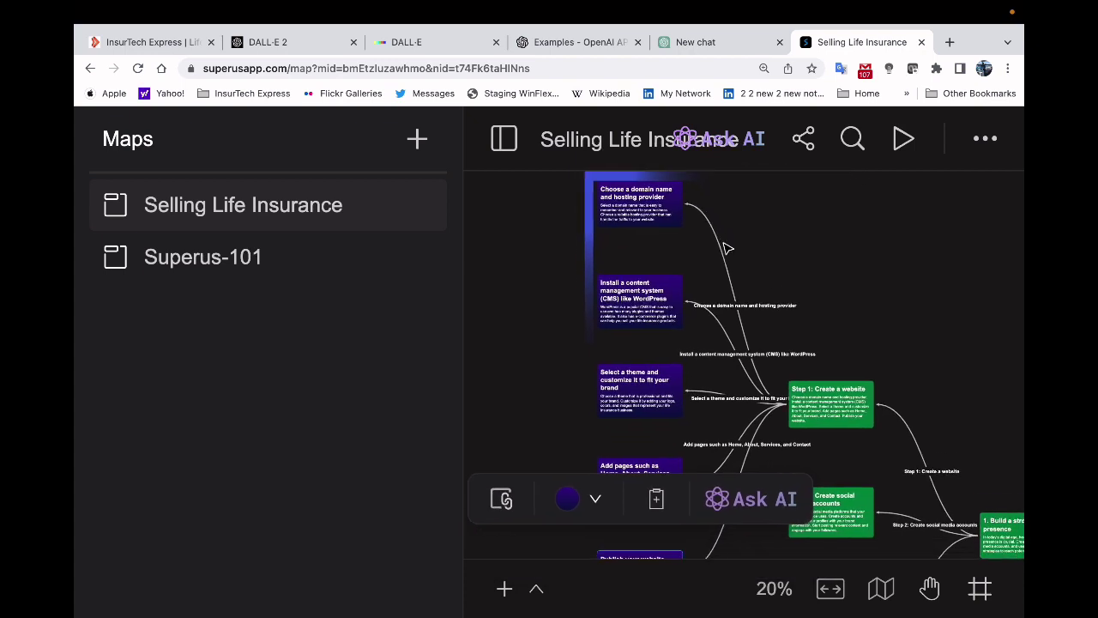
scroll(727, 249, "up", 1)
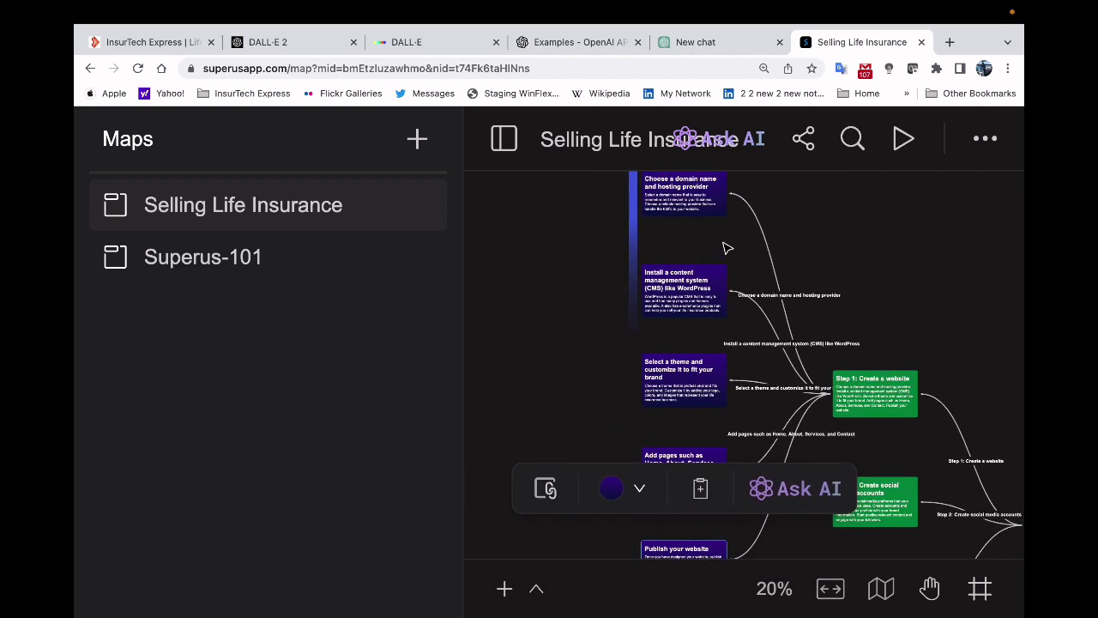
scroll(727, 249, "down", 6)
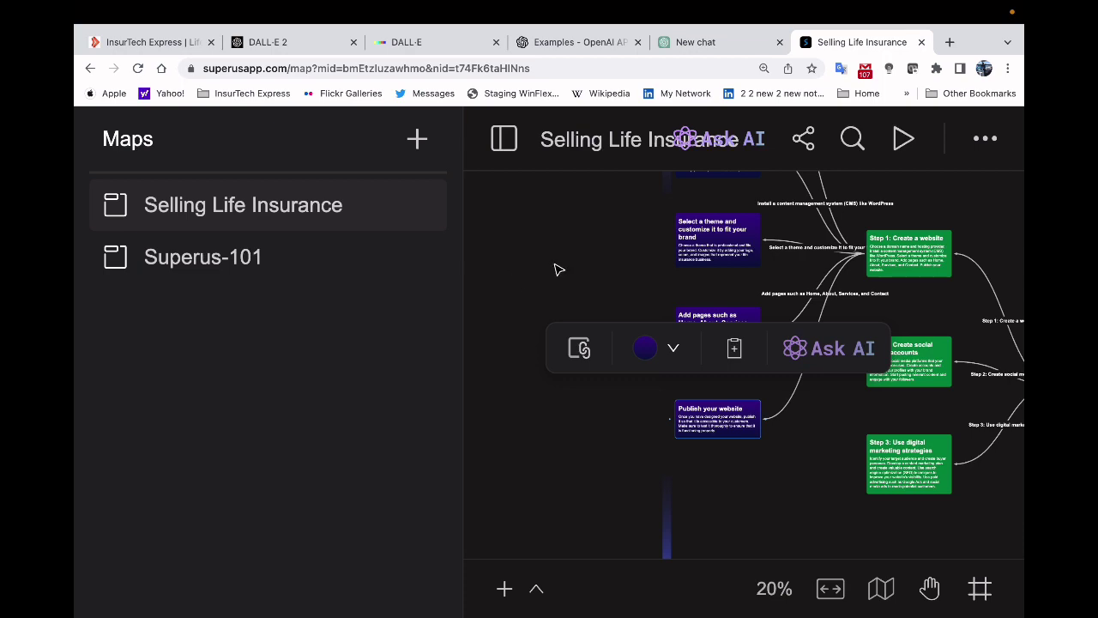
scroll(557, 270, "right", 8)
scroll(558, 270, "right", 6)
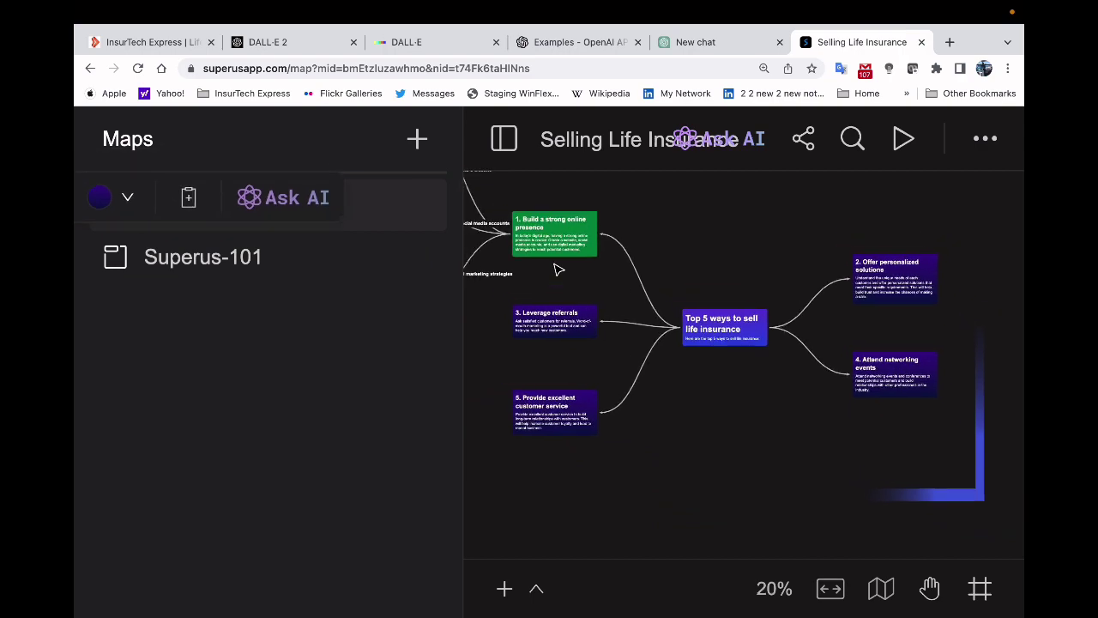
scroll(557, 269, "left", 9)
scroll(555, 269, "left", 3)
scroll(555, 270, "up", 2)
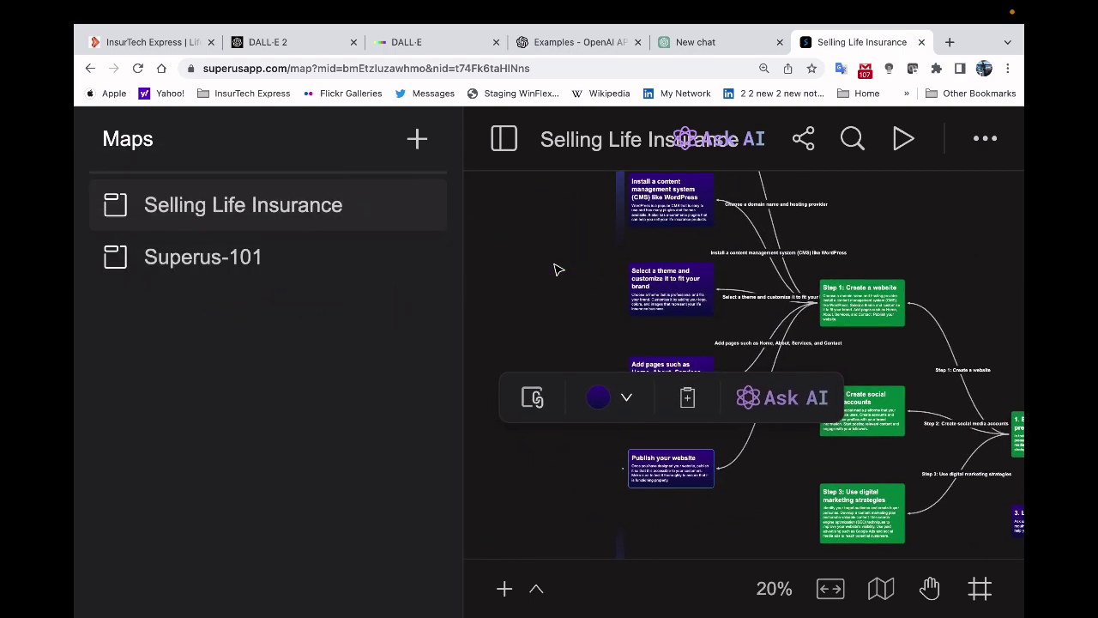
scroll(555, 270, "right", 3)
scroll(556, 269, "down", 1)
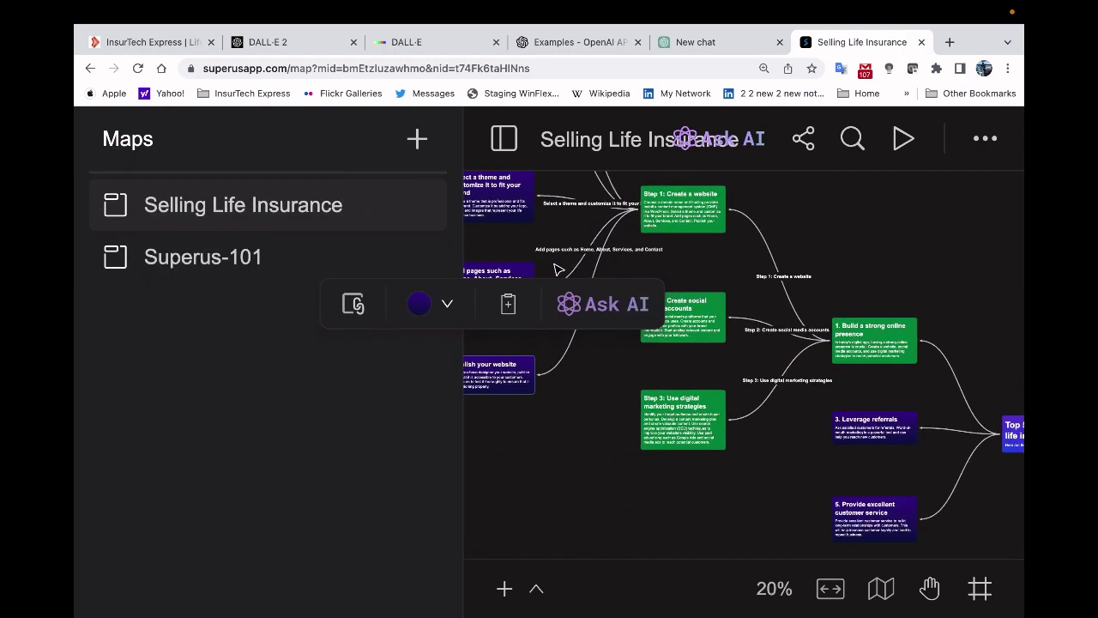
Copy the workspace invitation link from the Share options
left_click(803, 137)
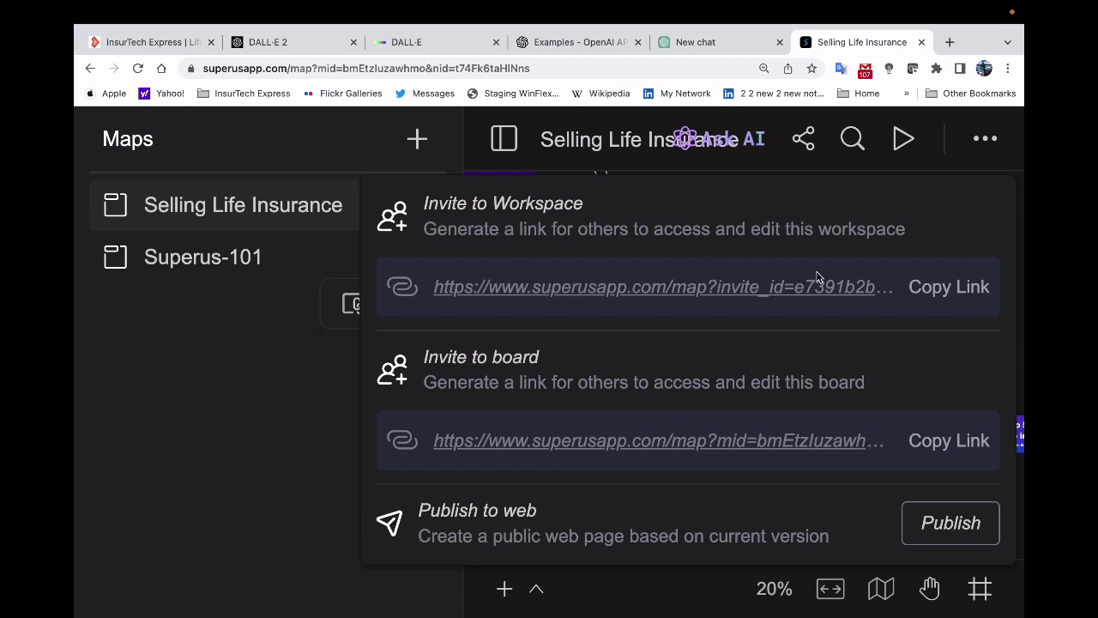
left_click(926, 287)
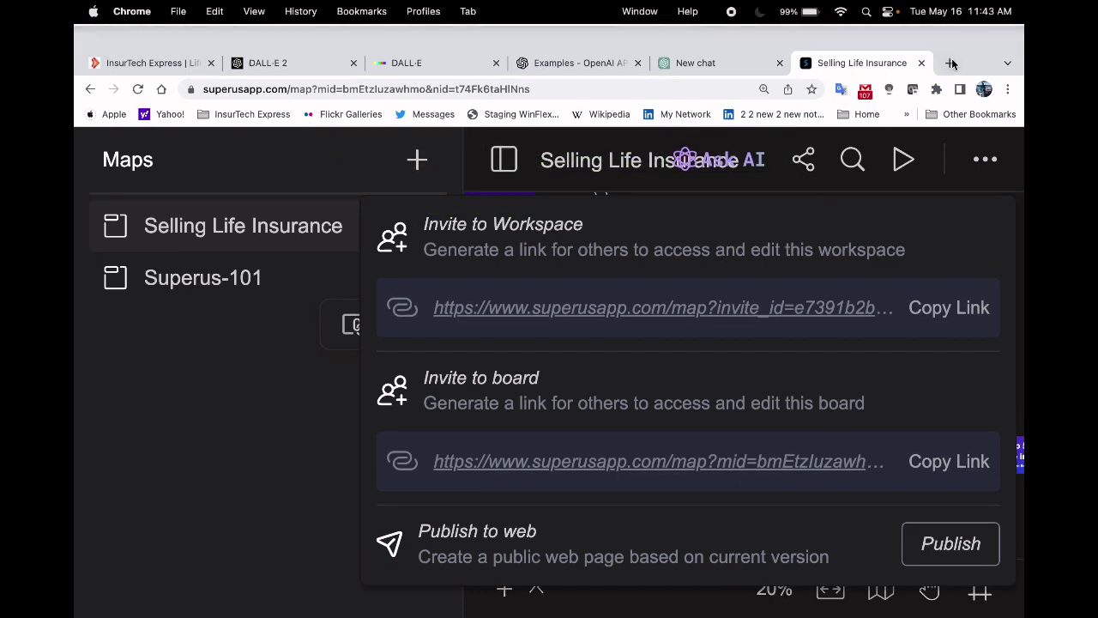
Load the copied workspace invite link in a new browser tab
left_click(951, 63)
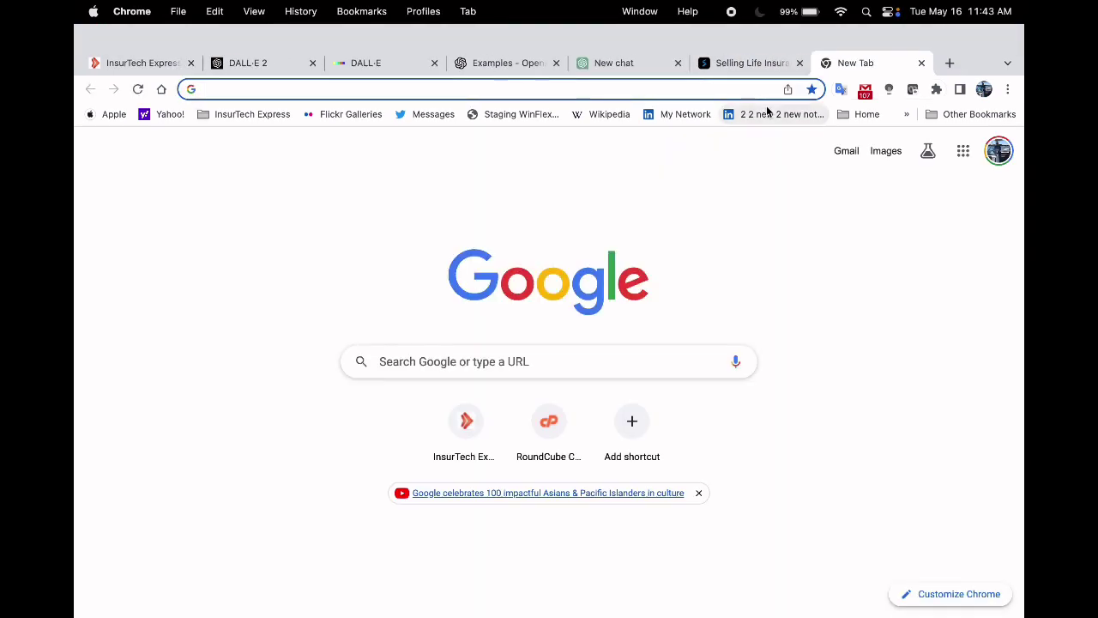
key("super+v")
key("Return")
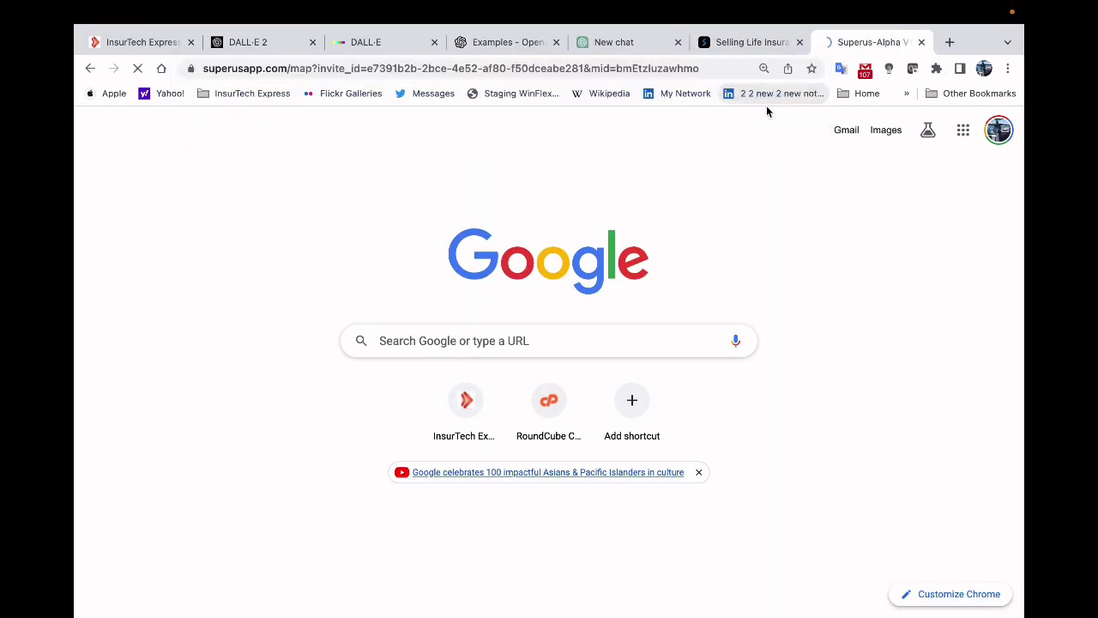